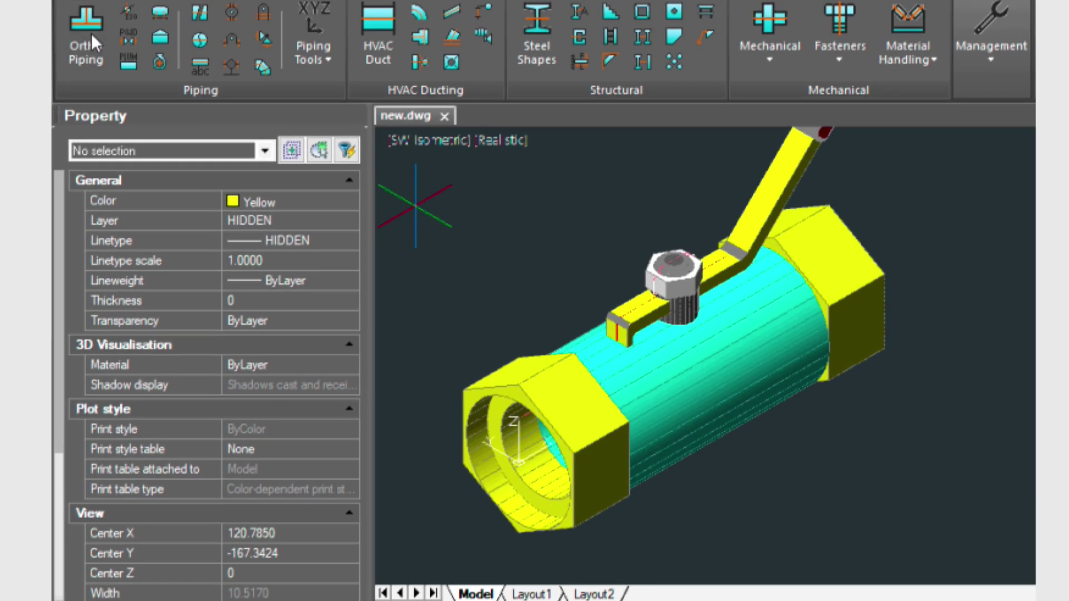
- Start a Mech-Q piping object spanning the valve's near and far end centers, with the descriptive name BALL VALVE
left_click(91, 32)
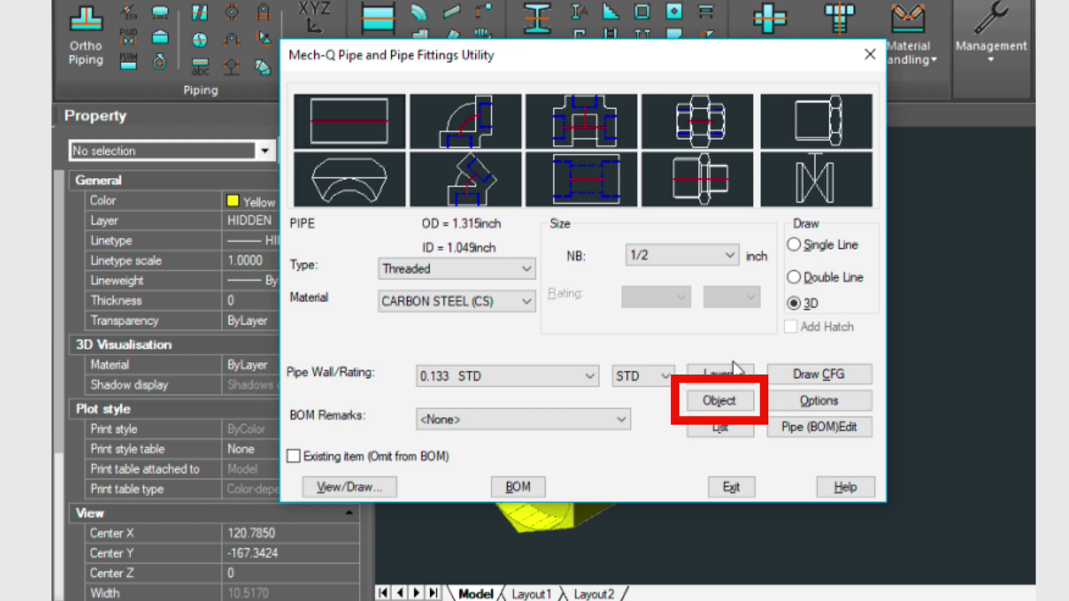
left_click(724, 401)
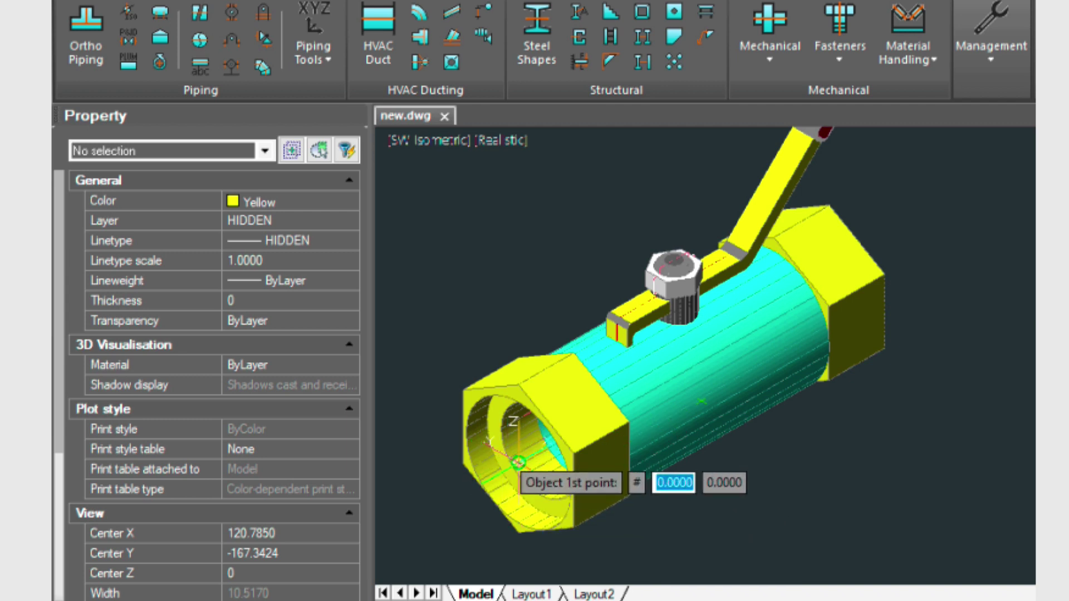
left_click(517, 462)
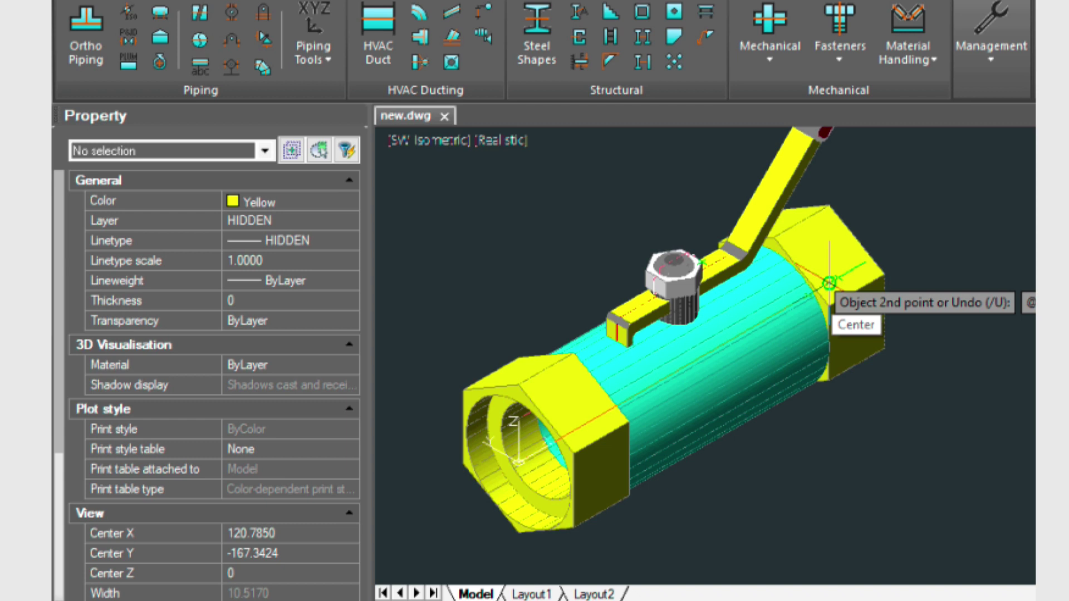
left_click(829, 283)
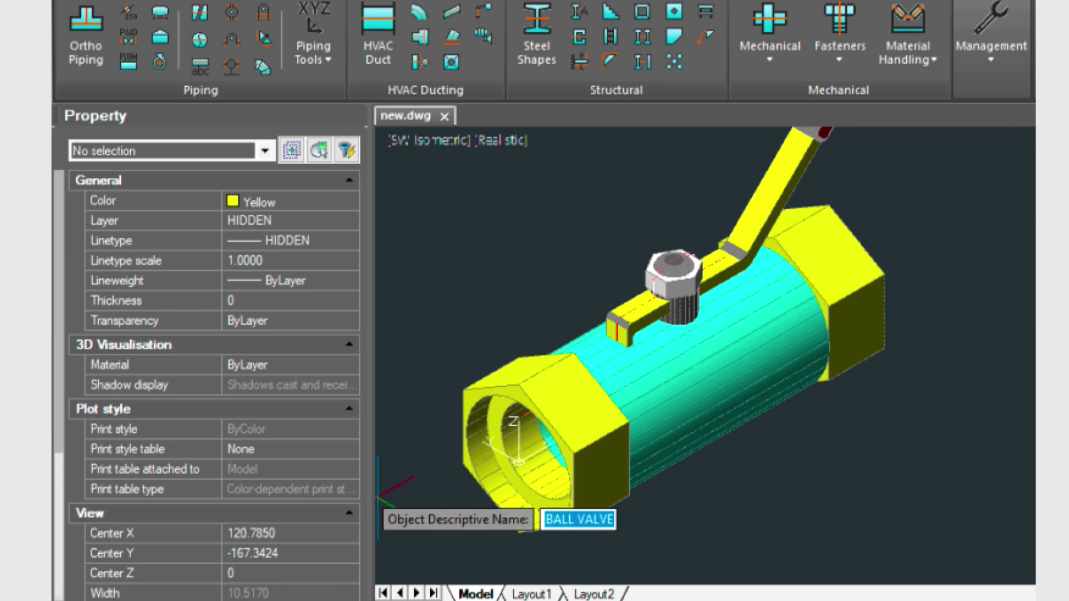
key("Return")
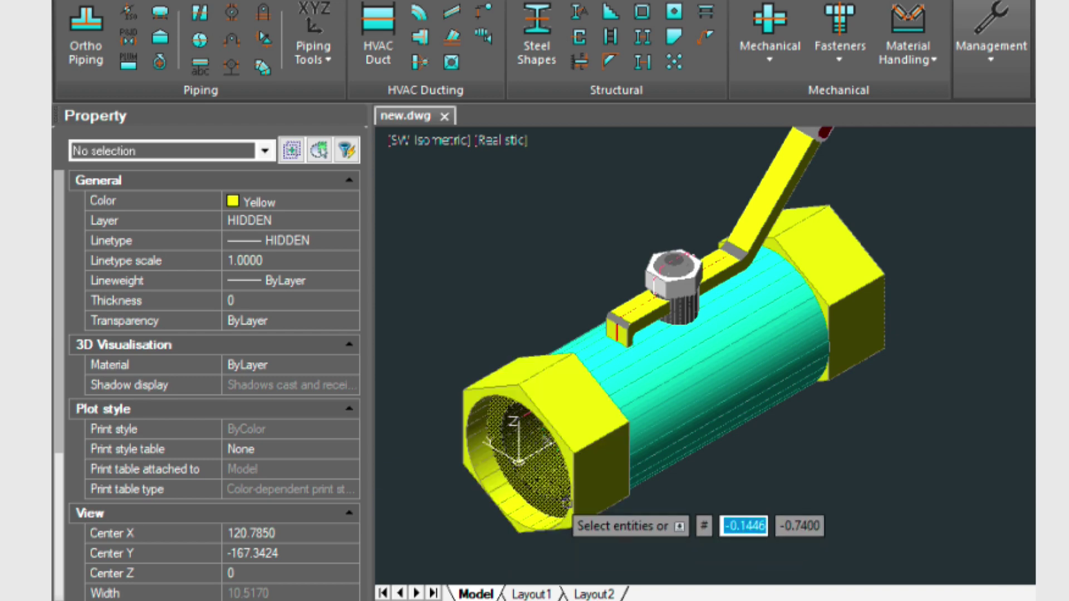
- Include all of the valve's geometry, including the body, end nuts and handle, in the BALL VALVE object
scroll(599, 518, "down", 5)
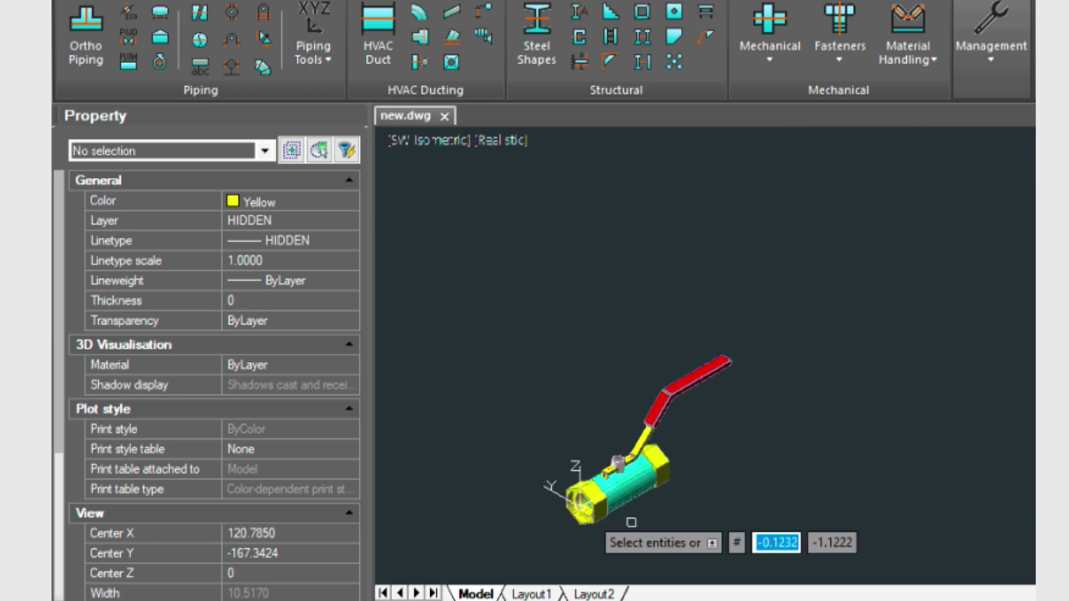
left_click(769, 530)
left_click(548, 288)
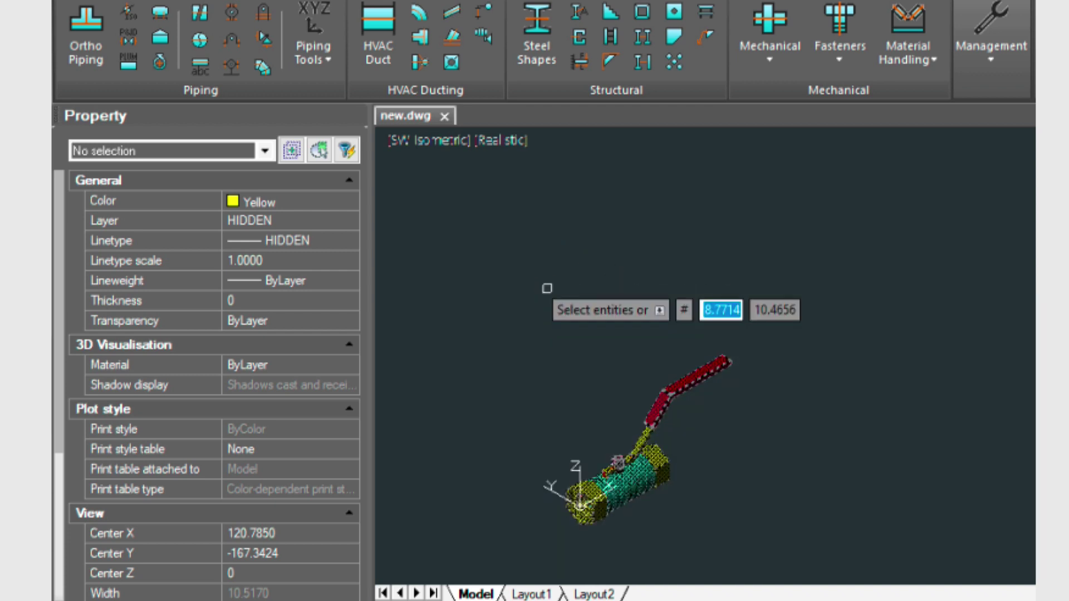
key("Return")
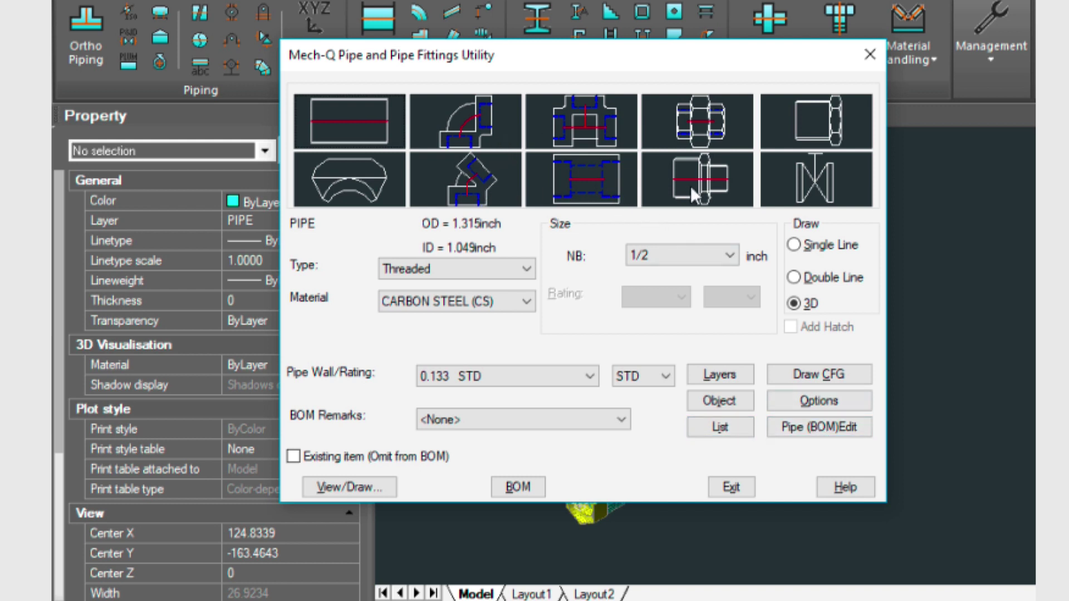
- Insert a 3D threaded 1 inch carbon steel ball valve, rating 125, beside the custom valve, with its actuator pointing up
left_click(812, 180)
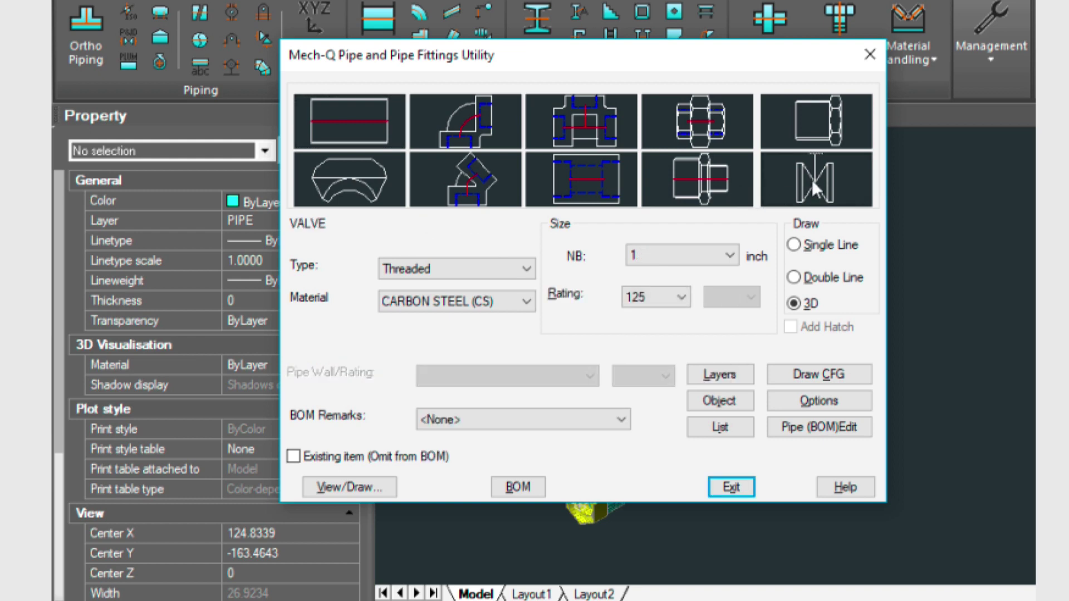
left_click(812, 179)
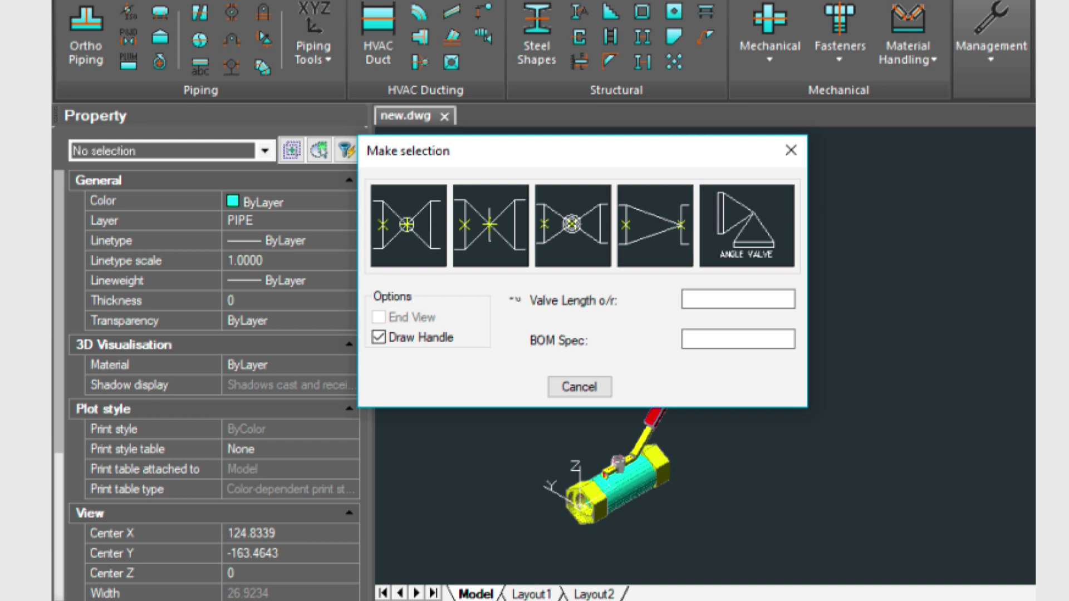
left_click(388, 226)
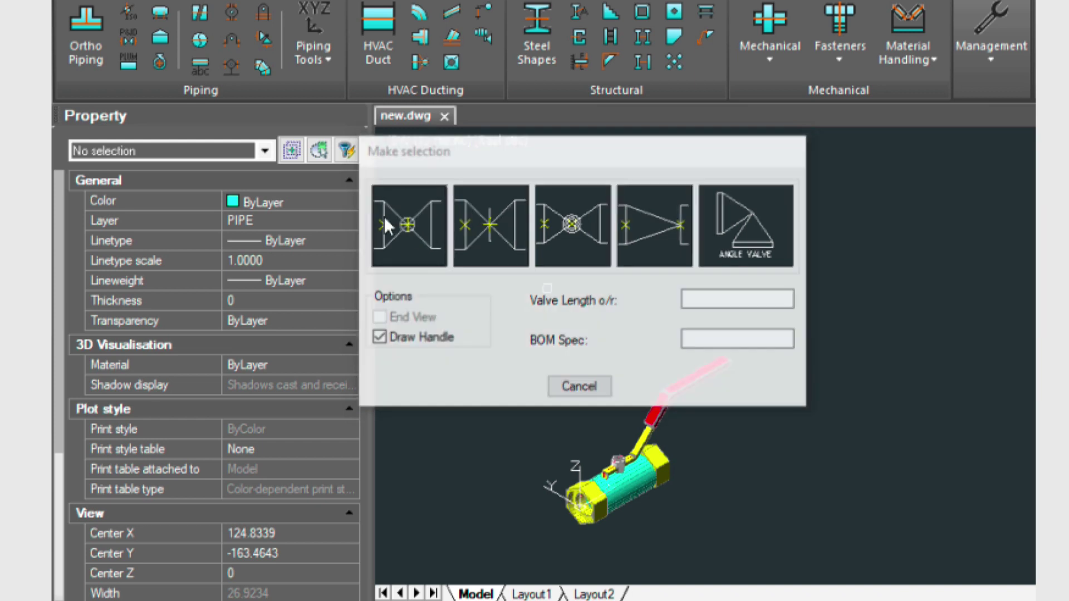
left_click(746, 526)
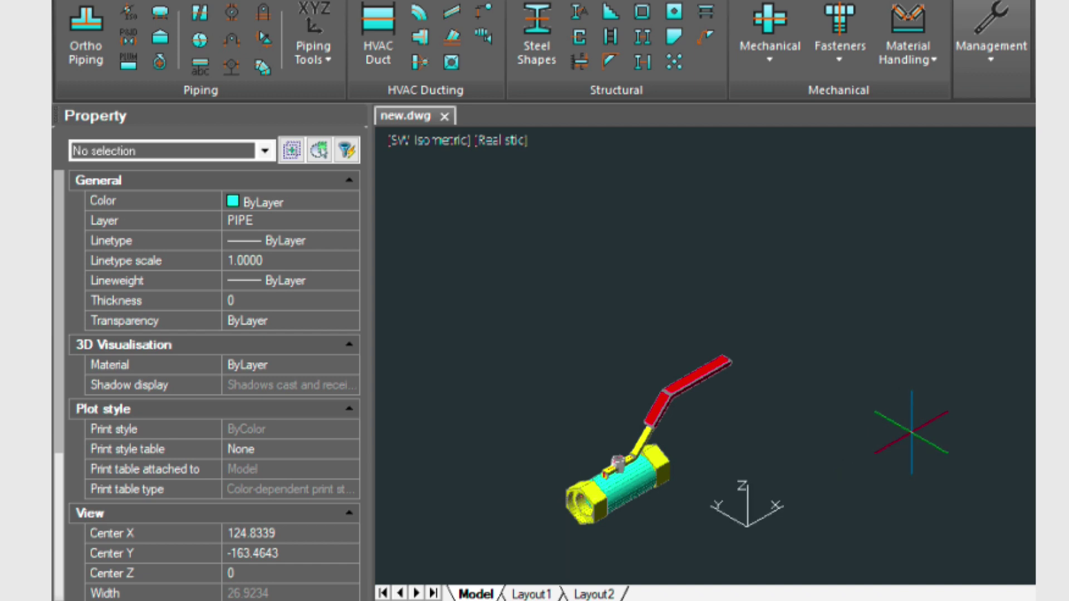
left_click(901, 436)
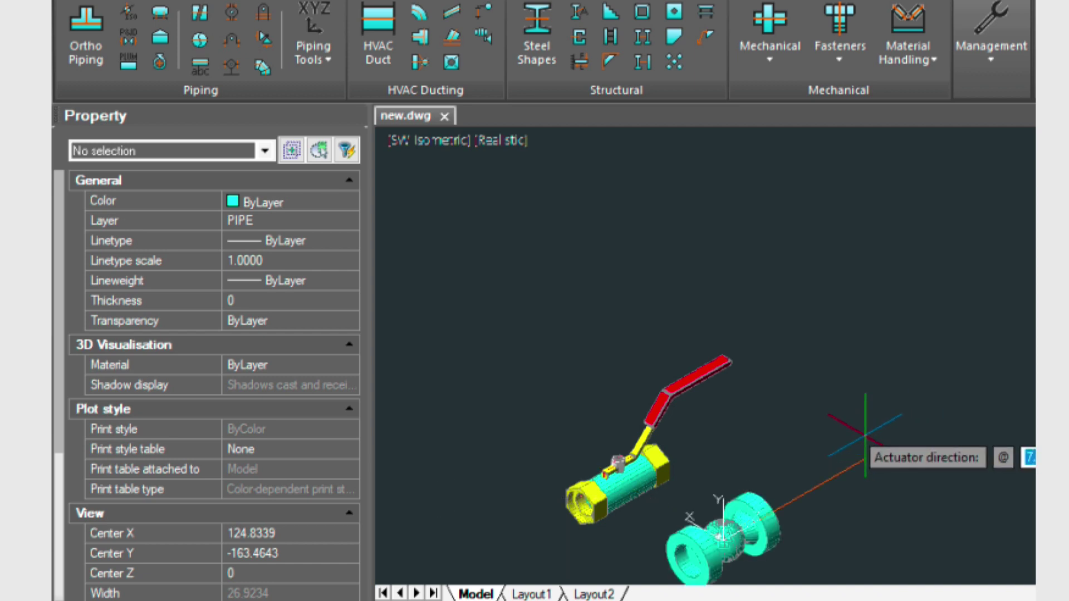
left_click(763, 363)
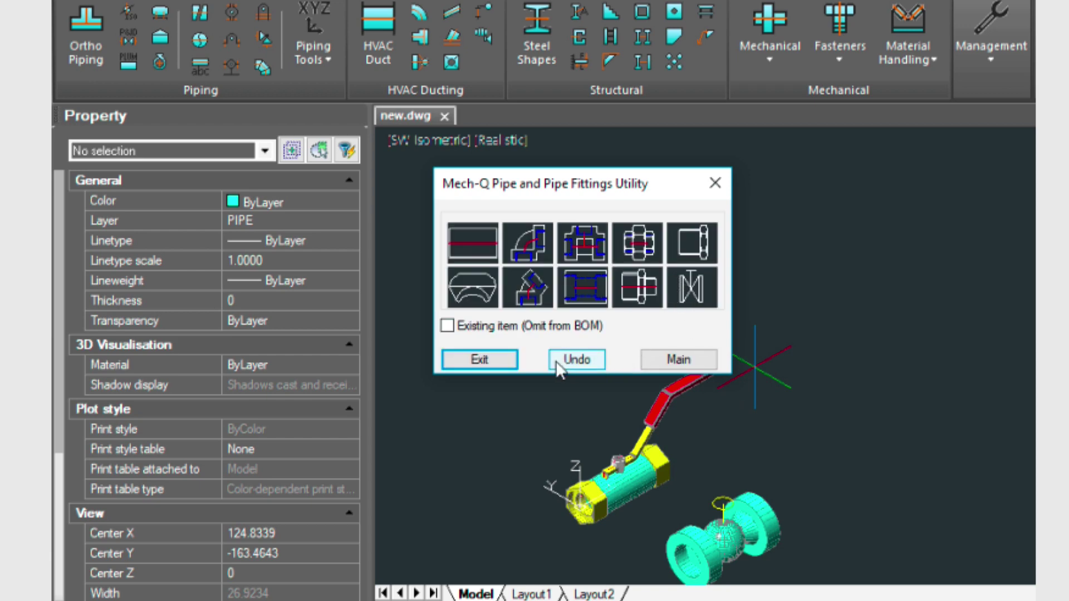
- Open the custom ball valve's data in Pipe (BOM) Edit and set its nominal pipe size to 1in
left_click(675, 359)
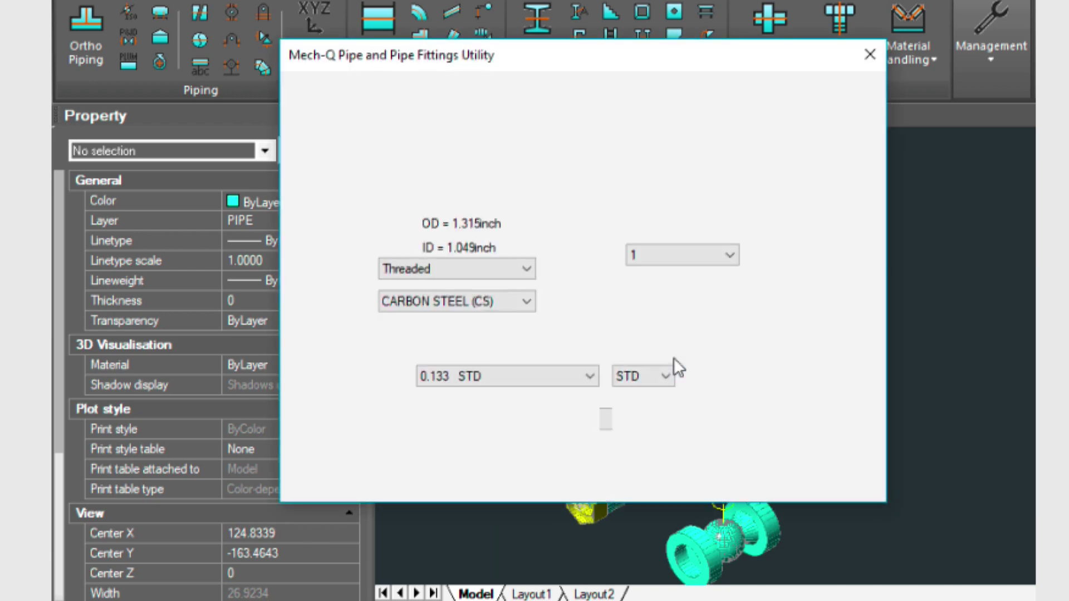
mouse_move(663, 52)
left_mouse_down()
mouse_move(601, 19)
mouse_move(426, 0)
mouse_move(436, 0)
left_mouse_up()
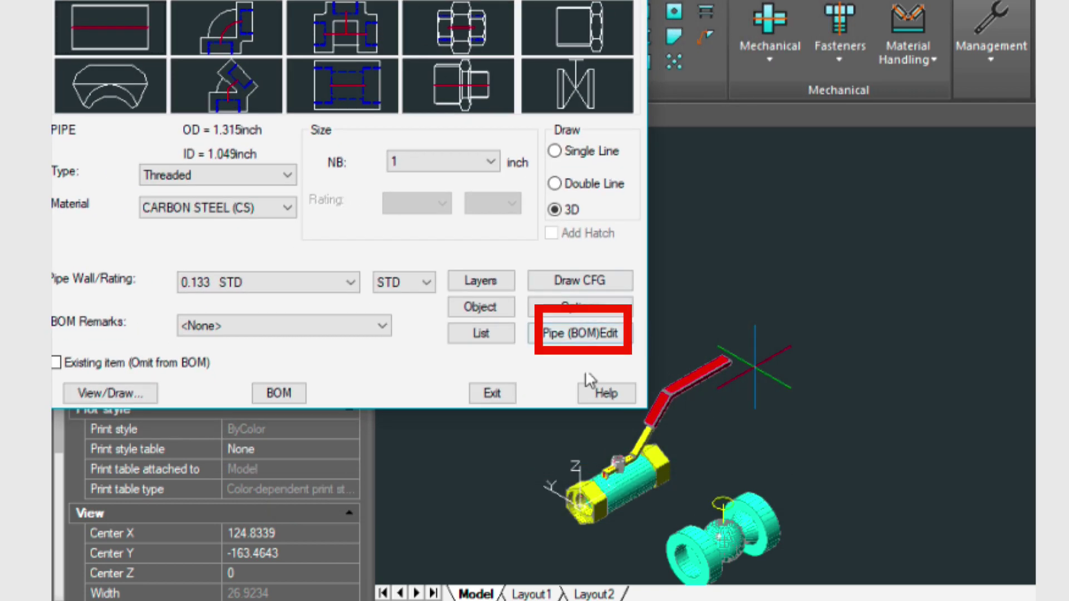
left_click(579, 340)
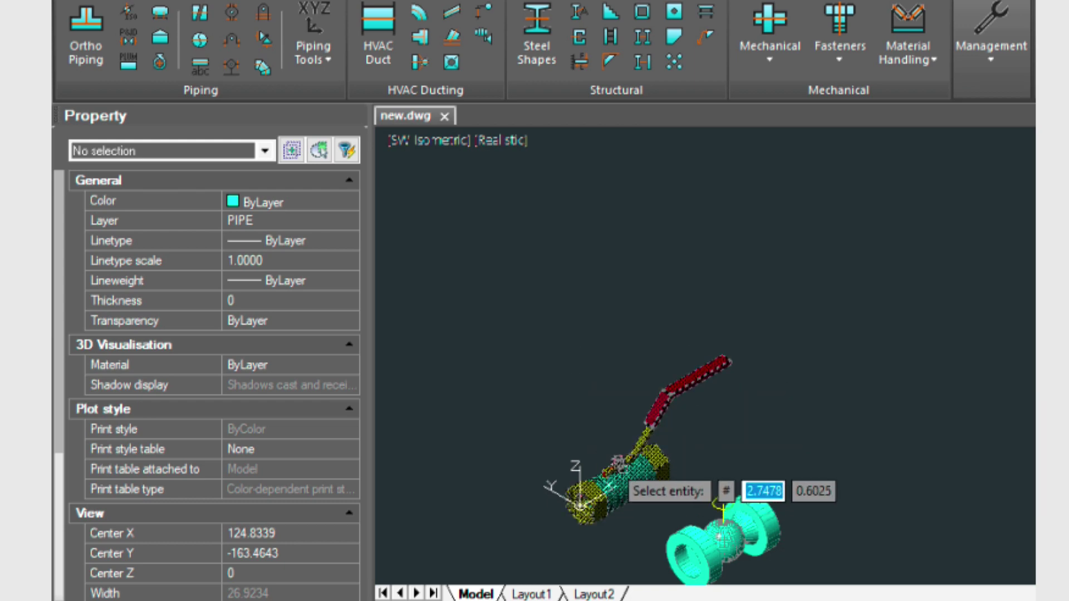
left_click(722, 508)
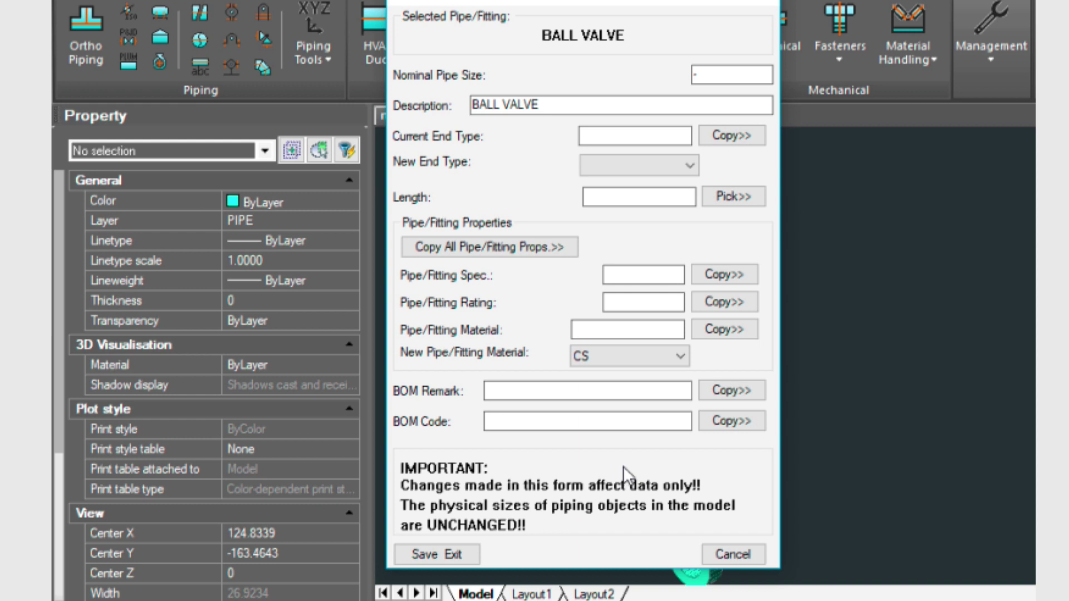
left_click(722, 74)
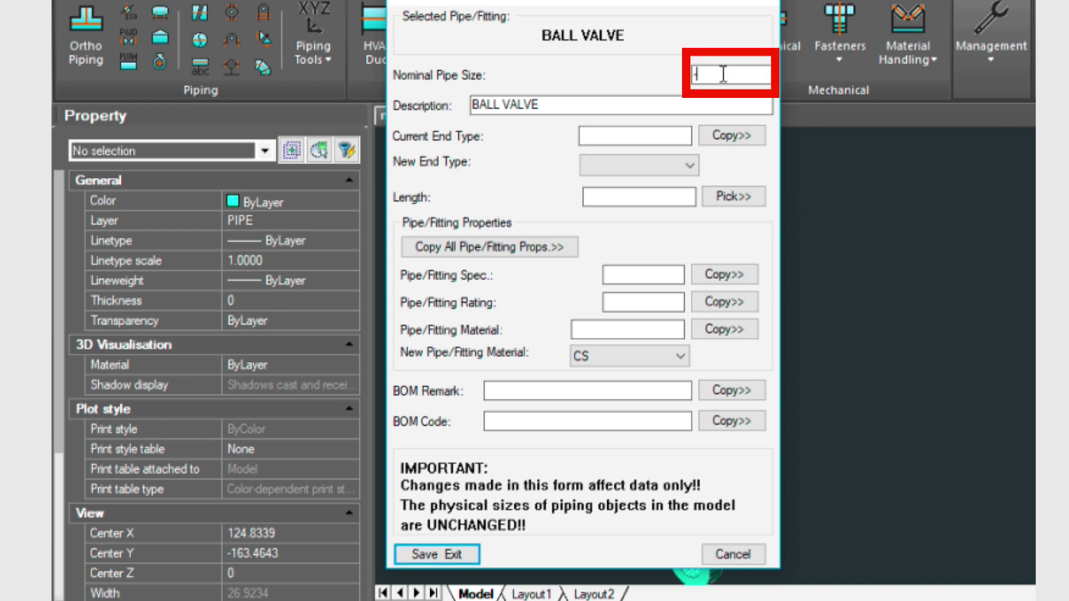
type("1")
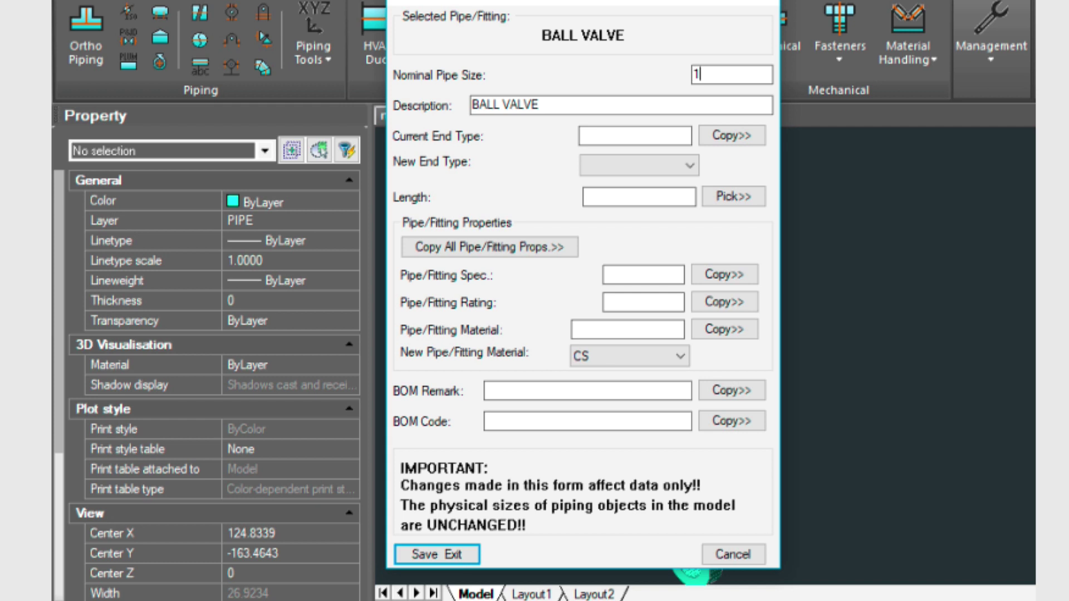
type("in")
key("BackSpace")
key("BackSpace")
type("in")
- Copy the (THD) end type and the 125 rating from the inserted library valve to the custom valve and save the data
left_click(726, 136)
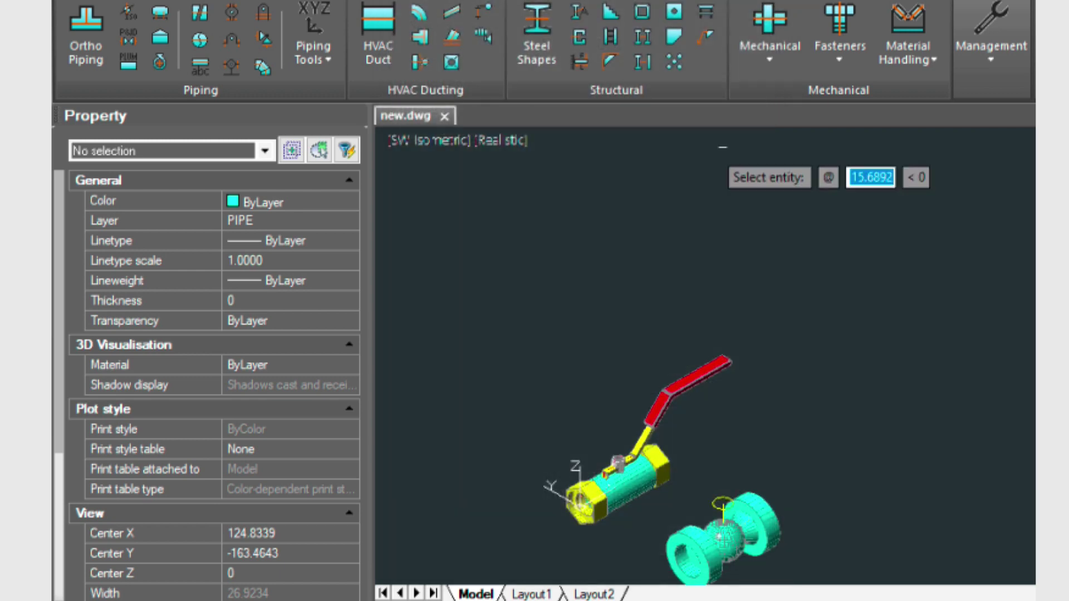
left_click(719, 536)
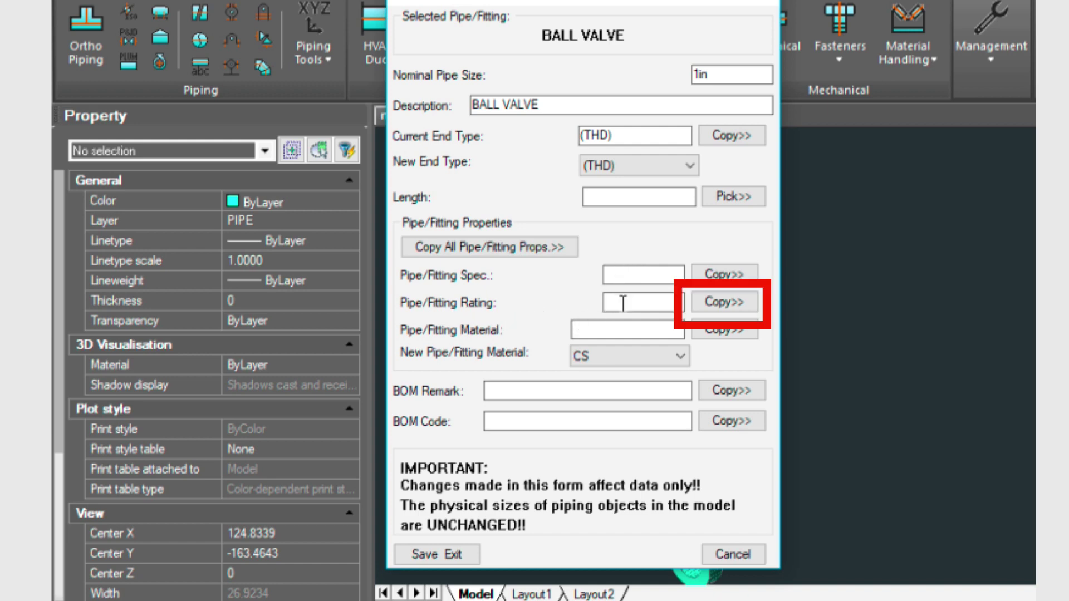
left_click(723, 301)
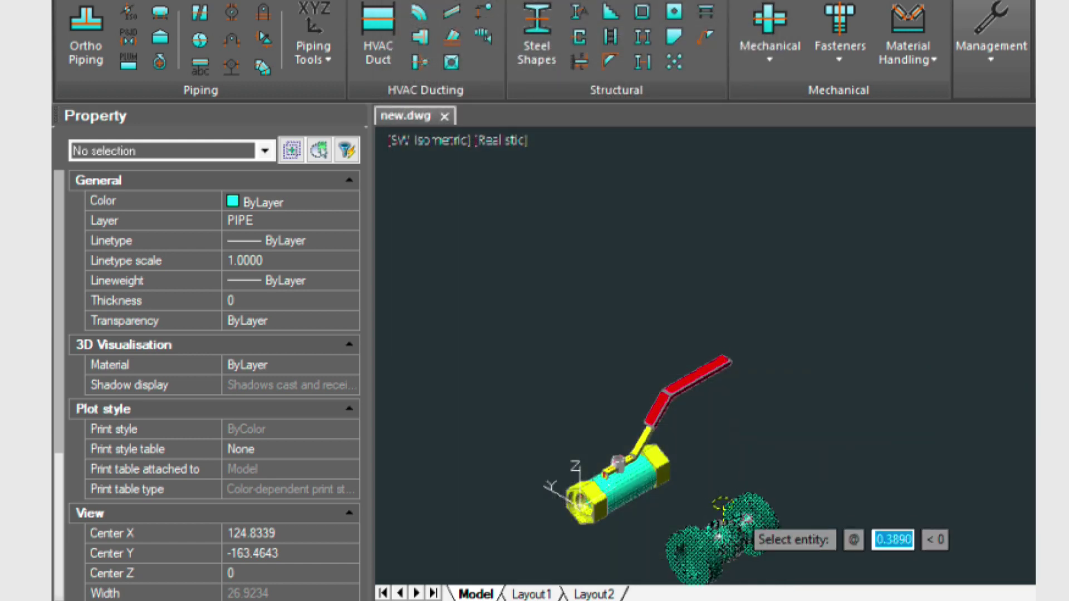
left_click(747, 519)
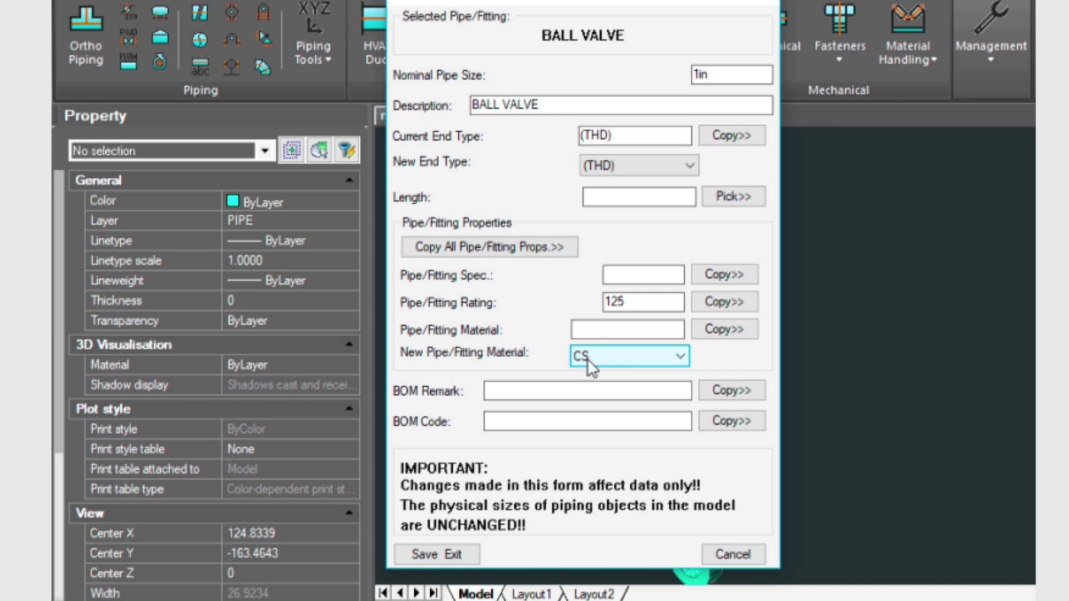
left_click(456, 559)
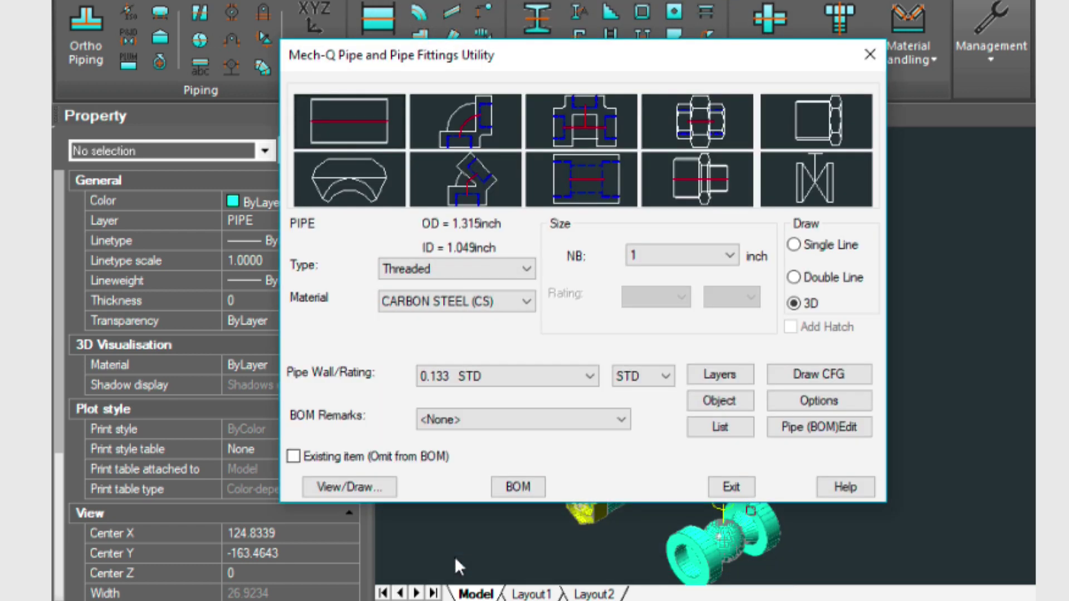
- Exit the pipe fittings utility and delete the library ball valve
left_click(734, 487)
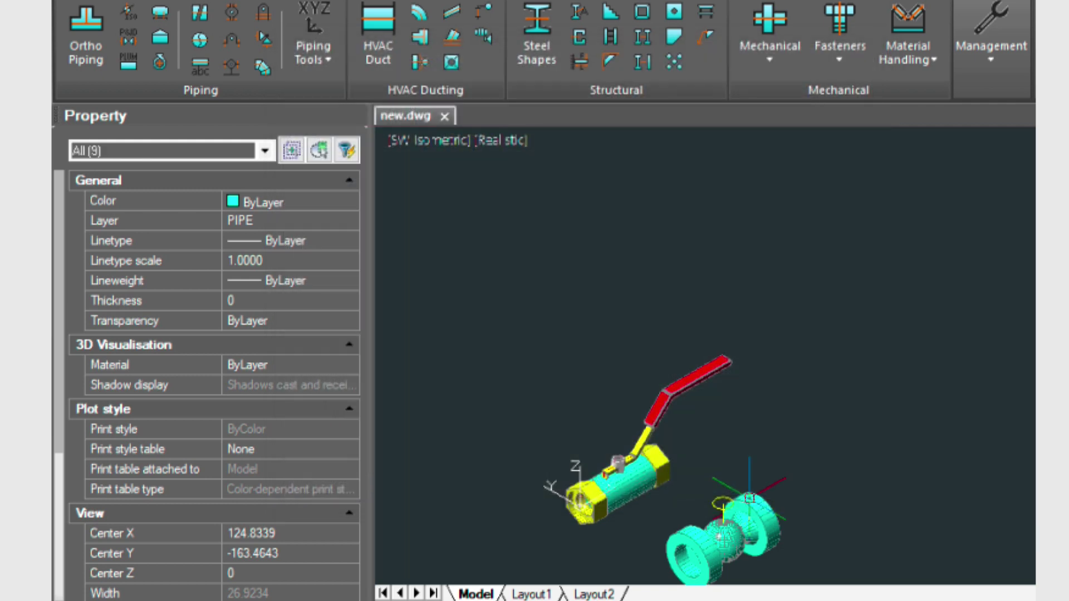
left_click(749, 497)
key("Delete")
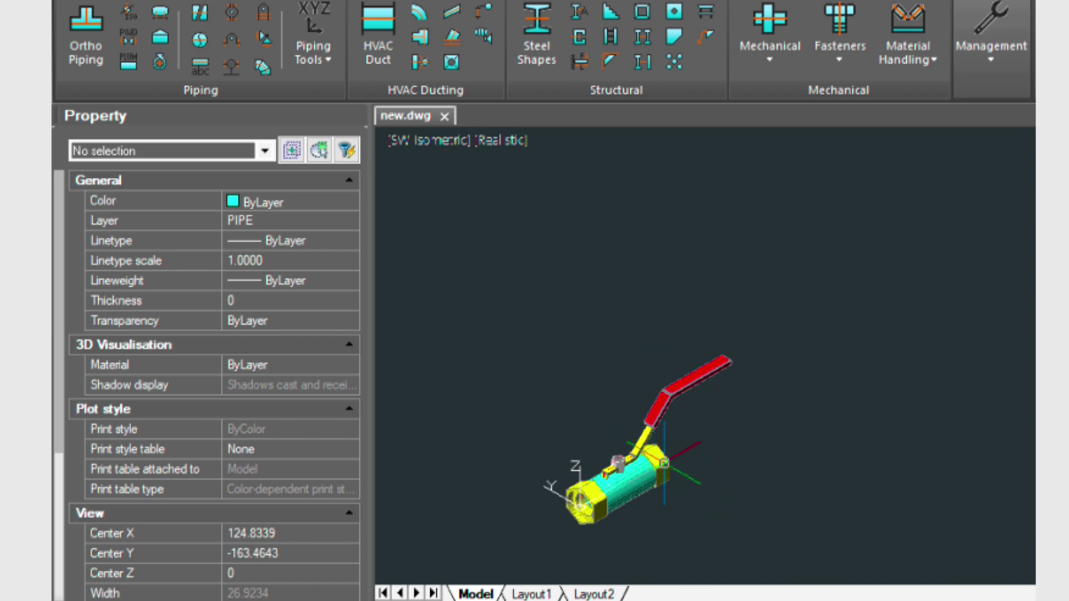
- Copy the entire custom ball valve from its near end center to a spot farther along the X axis
key("ctrl+a")
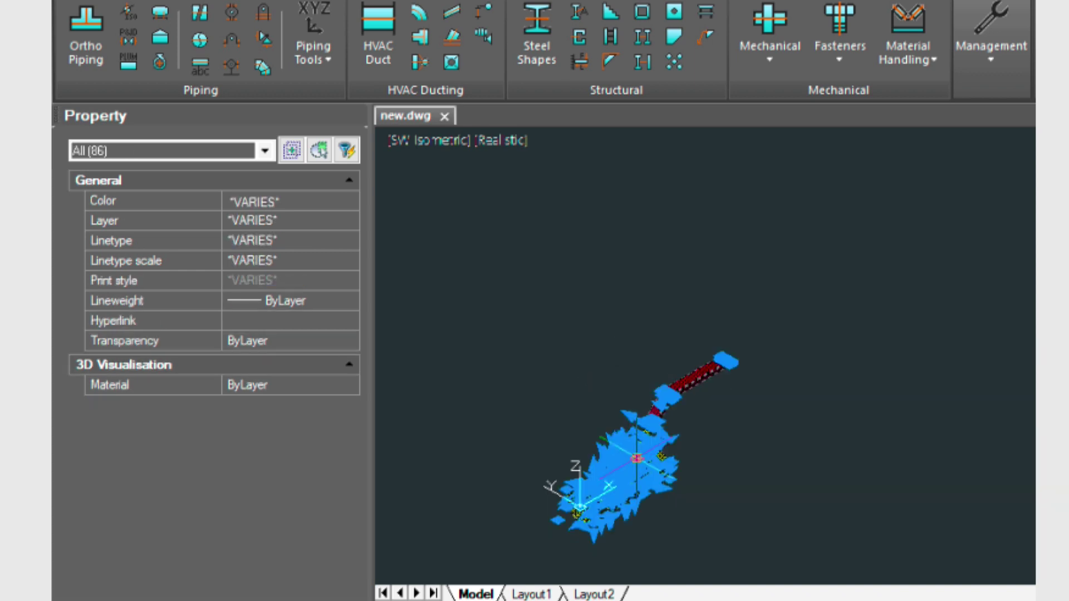
type("COP")
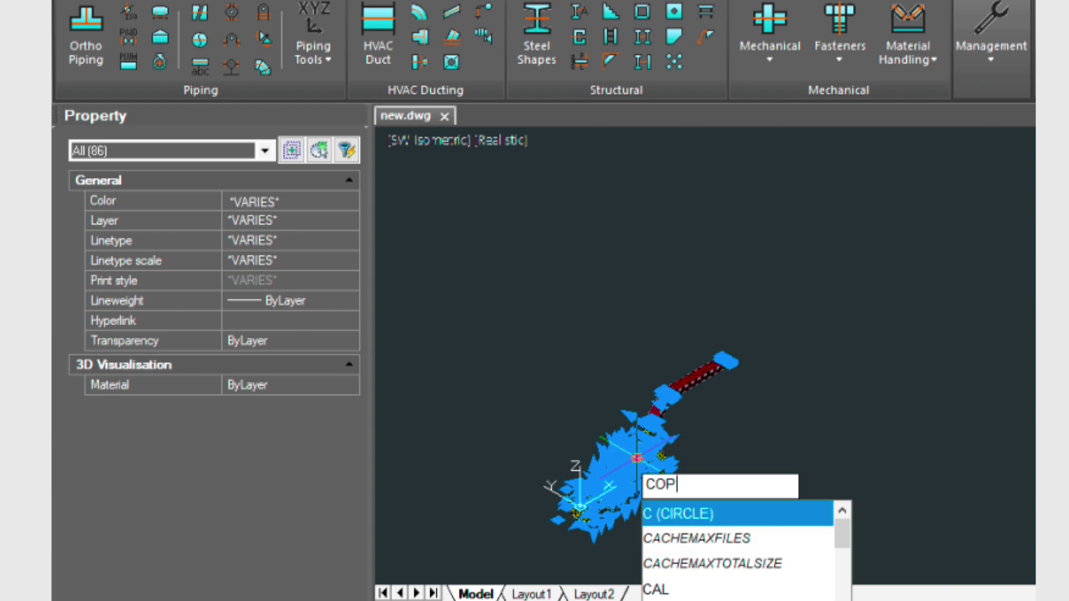
type("Y")
key("Return")
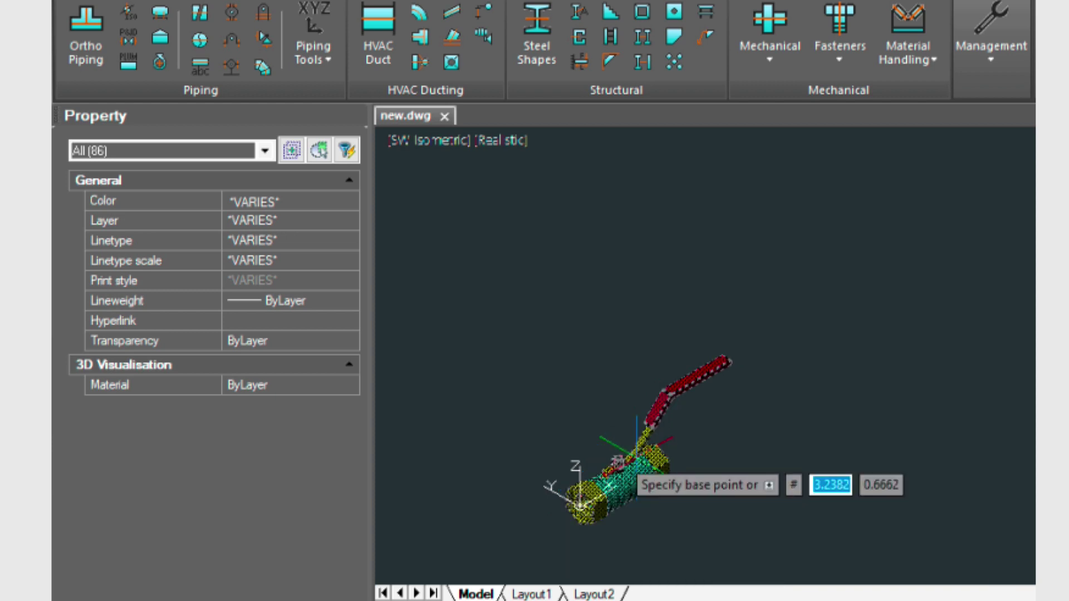
left_click(580, 505)
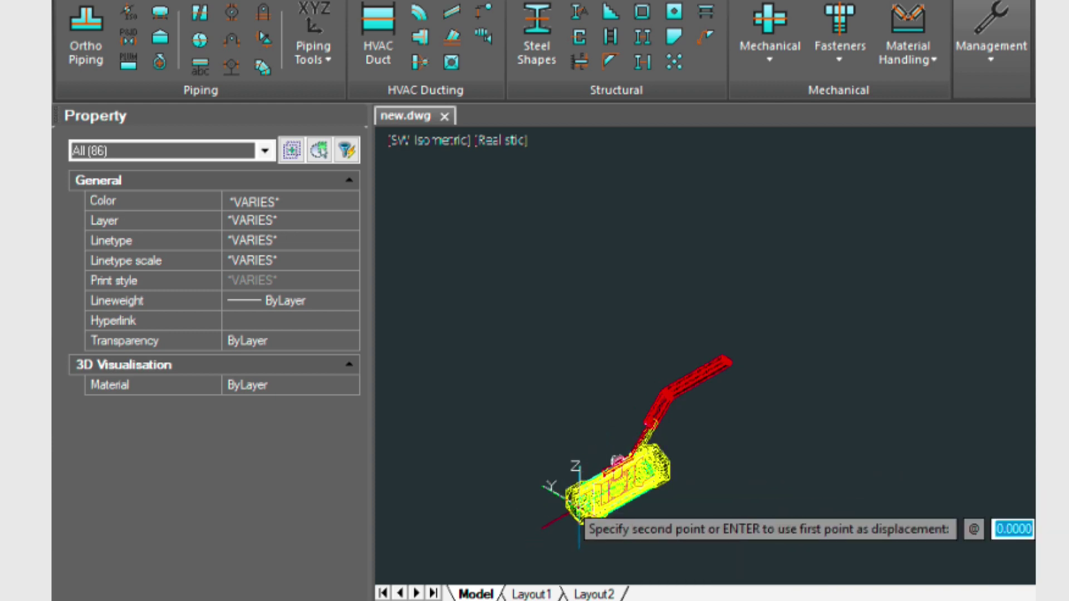
left_click(881, 380)
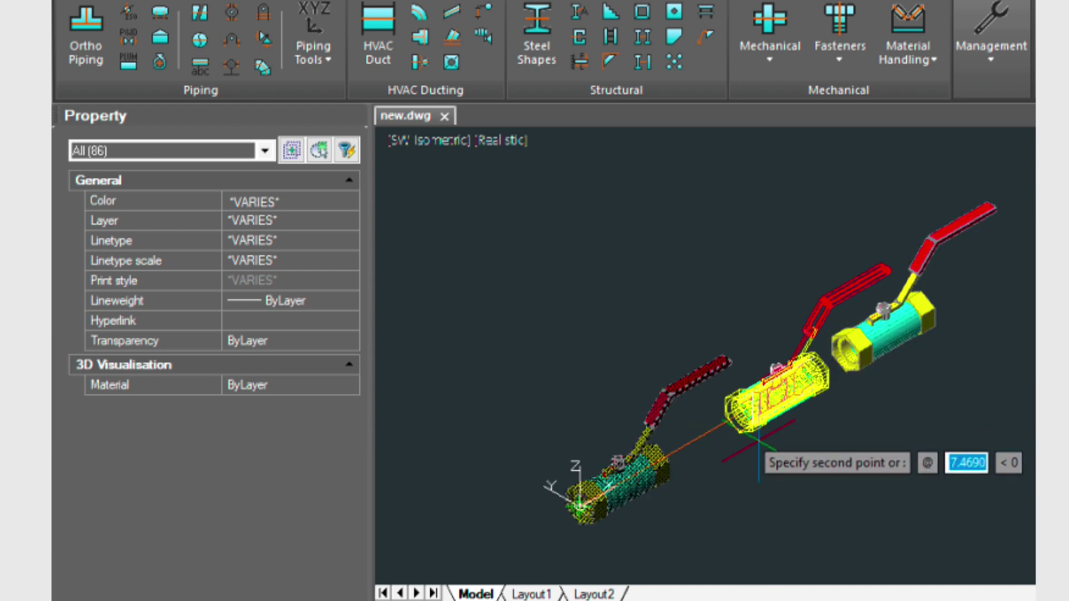
key("Return")
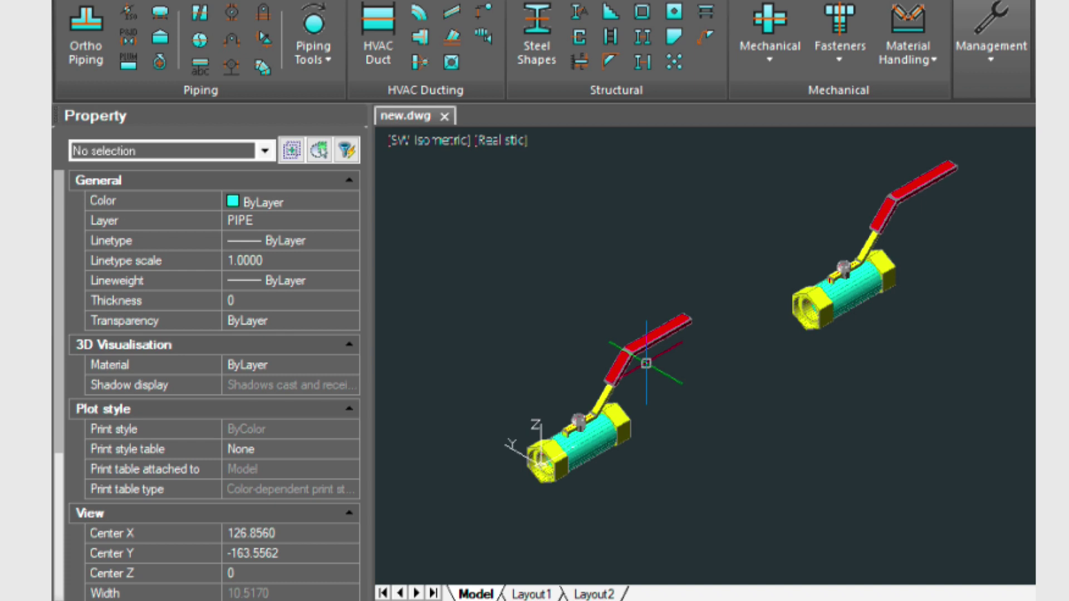
scroll(646, 363, "up", 2)
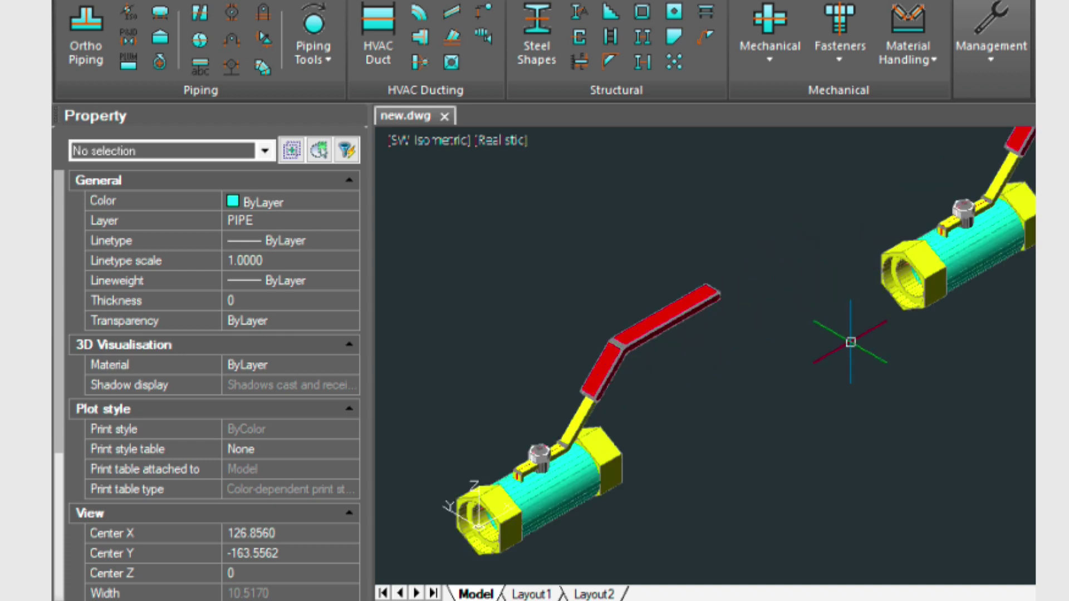
scroll(850, 342, "down", 2)
scroll(684, 296, "up", 2)
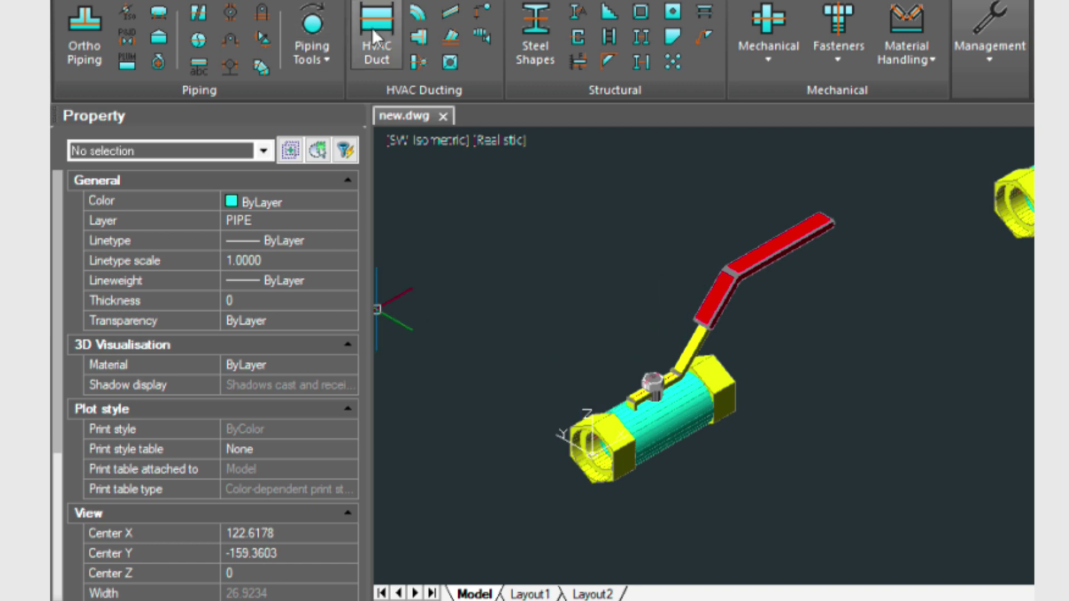
- Draw a 1-inch threaded carbon steel 3D pipe from the original ball valve's near end center, 12 units long at 180°
left_click(78, 30)
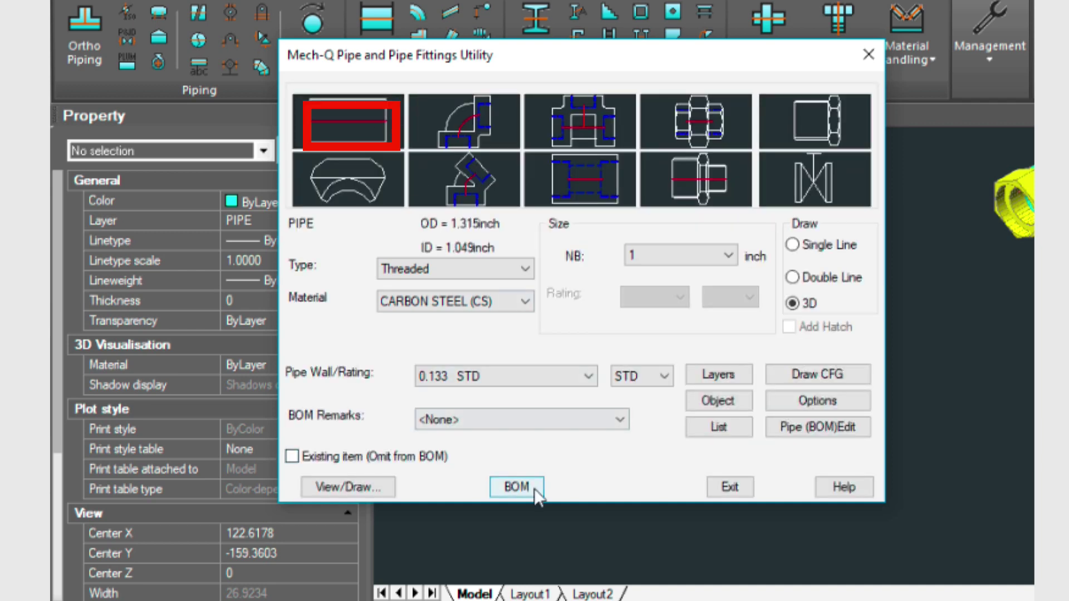
left_click(348, 487)
scroll(593, 468, "up", 4)
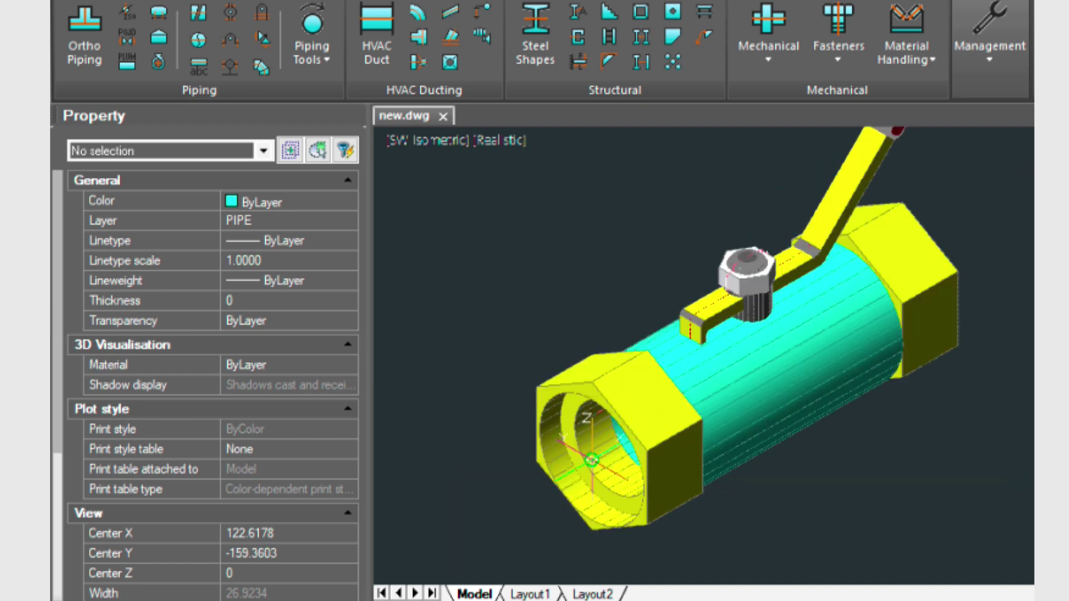
left_click(592, 460)
scroll(497, 437, "down", 2)
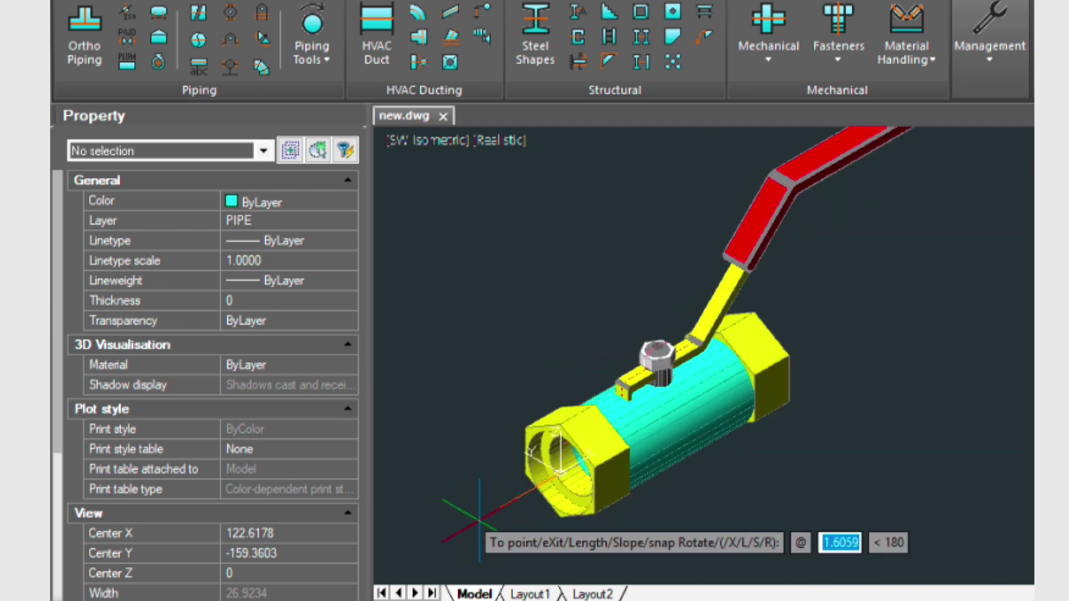
scroll(454, 537, "down", 5)
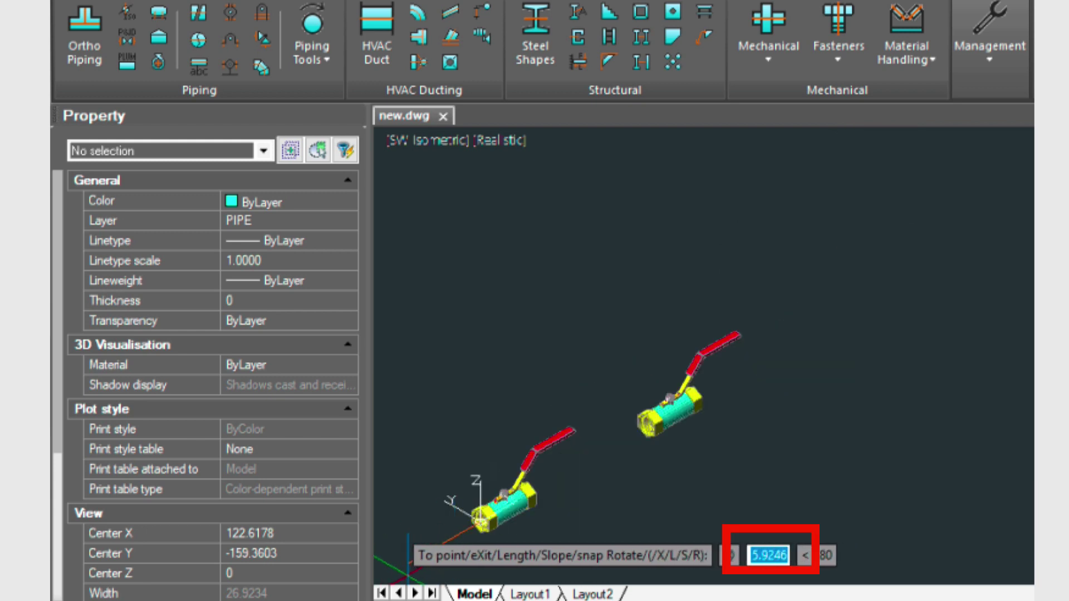
type("12")
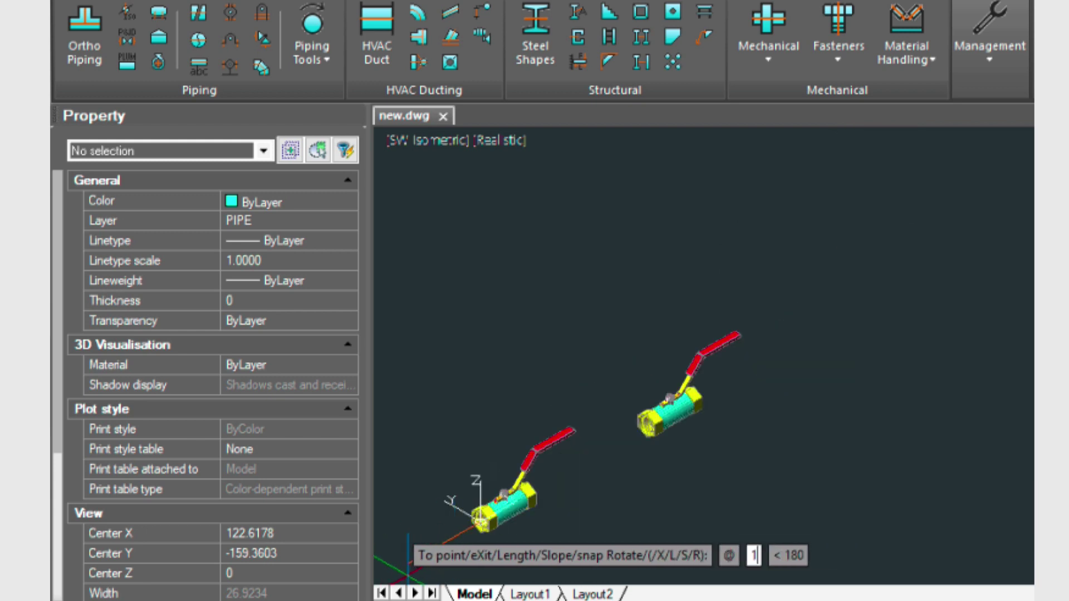
key("Return")
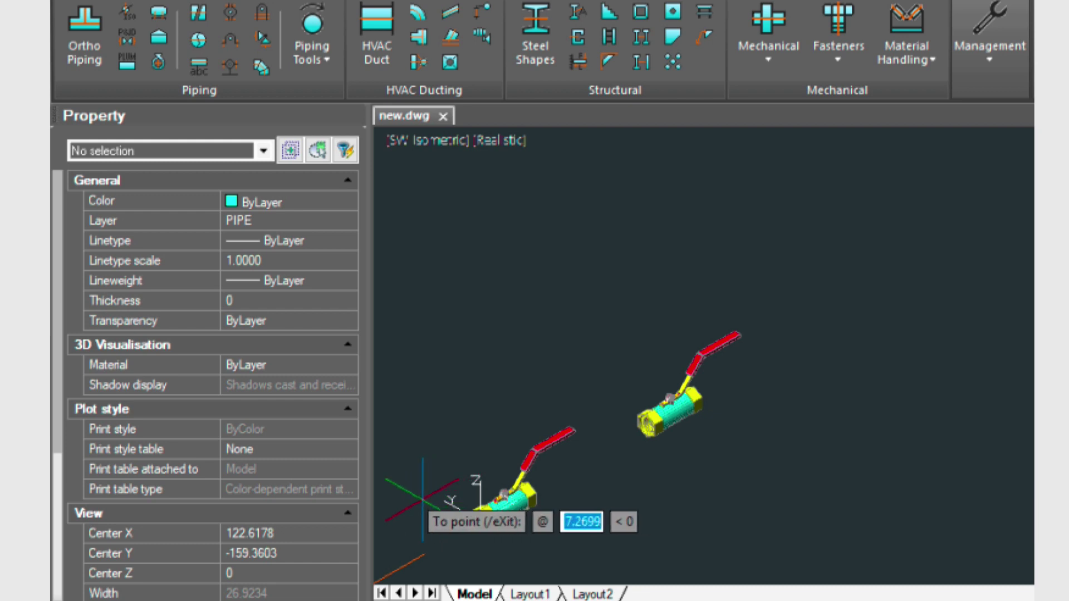
- Continue the pipe run with a second leg perpendicular to the first at 90° and end the run
middle_click_drag(420, 503, 702, 364)
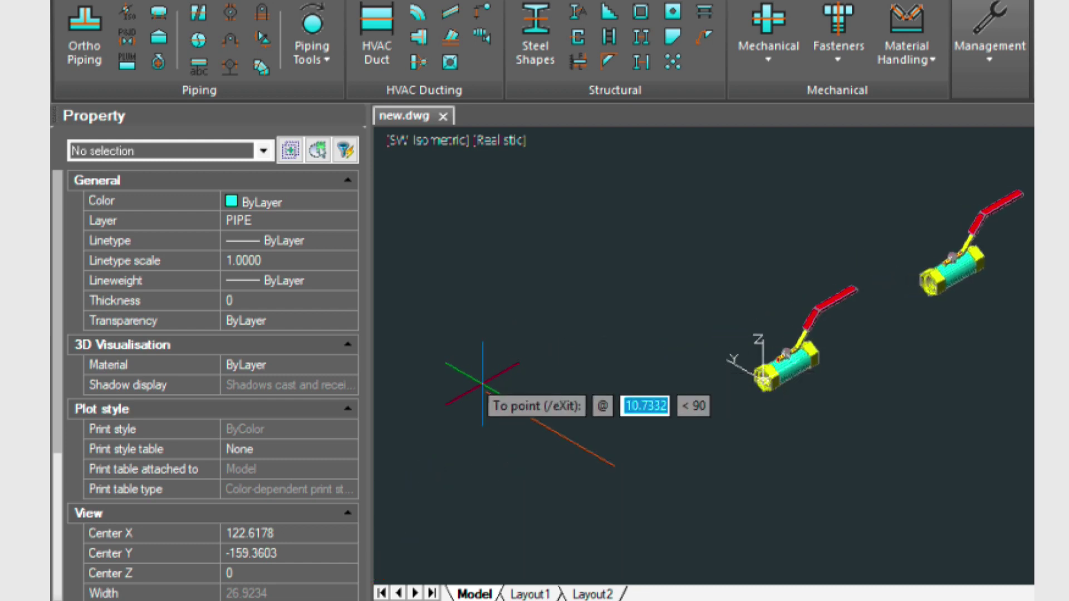
key("Escape")
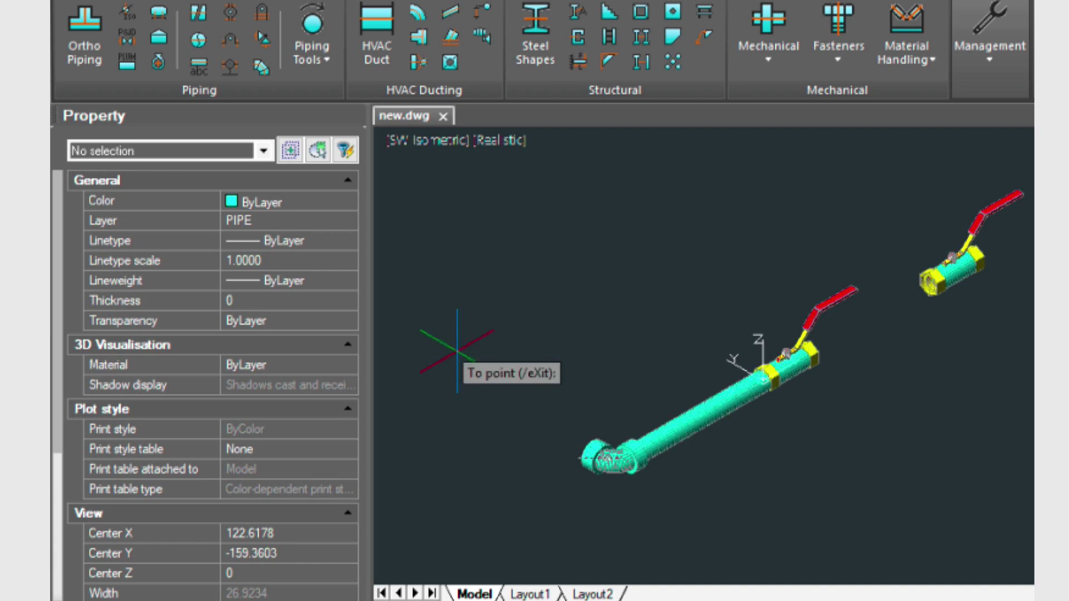
left_click(457, 351)
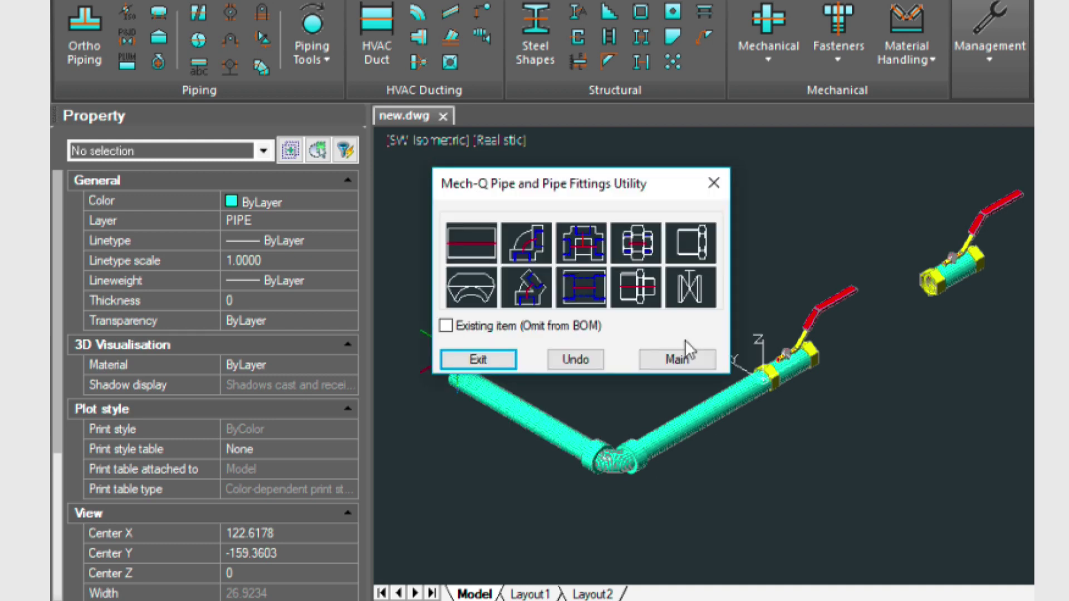
- Create a global BOM table in the drawing, erasing the existing one, and place it in the empty area above the pipe run
left_click(671, 360)
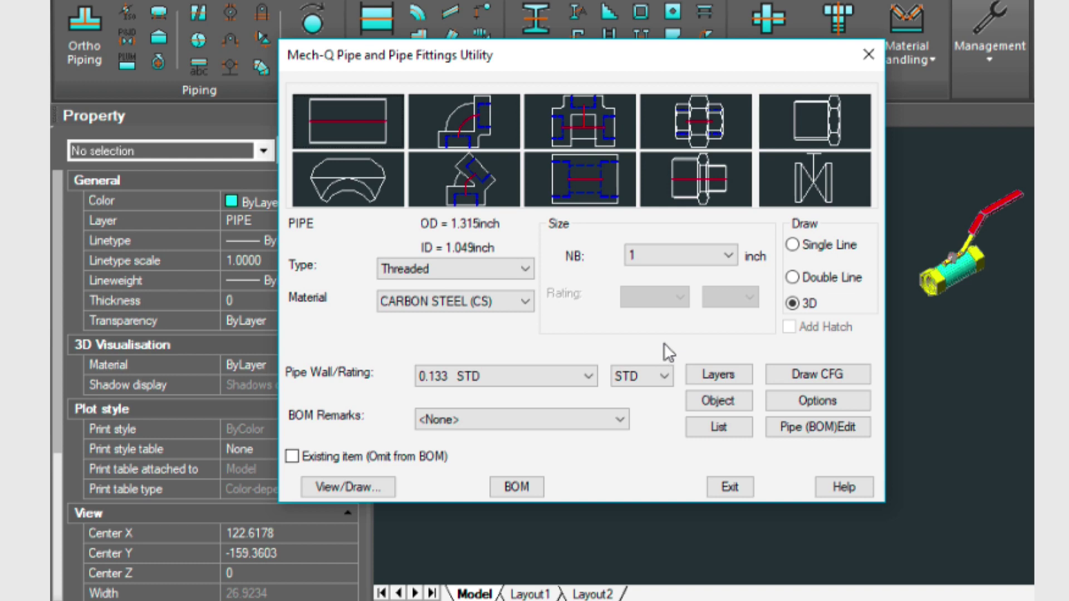
left_click(515, 484)
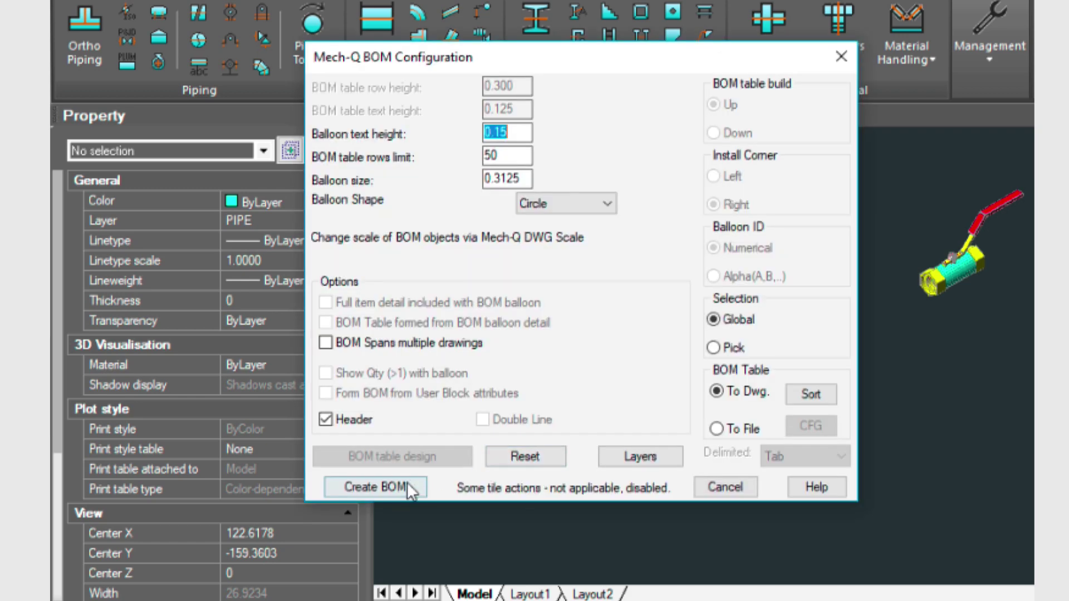
left_click(405, 486)
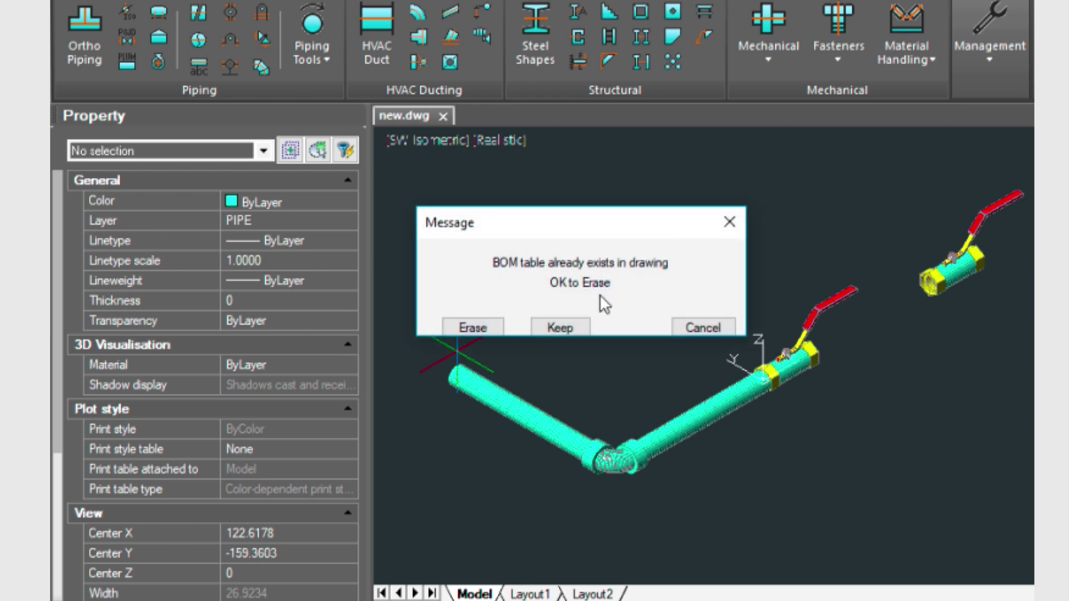
left_click(469, 326)
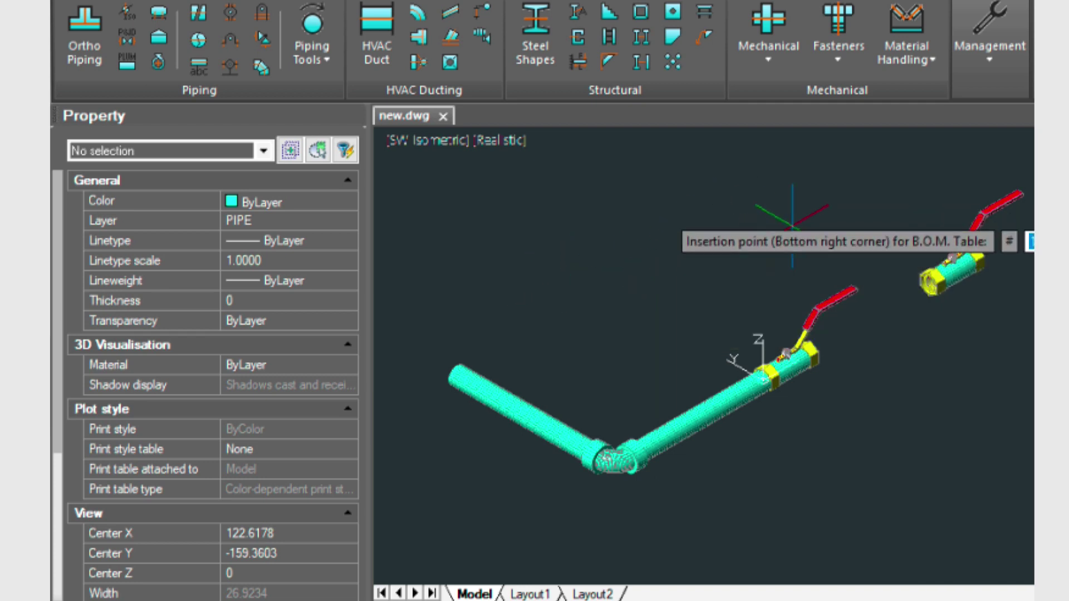
left_click(838, 225)
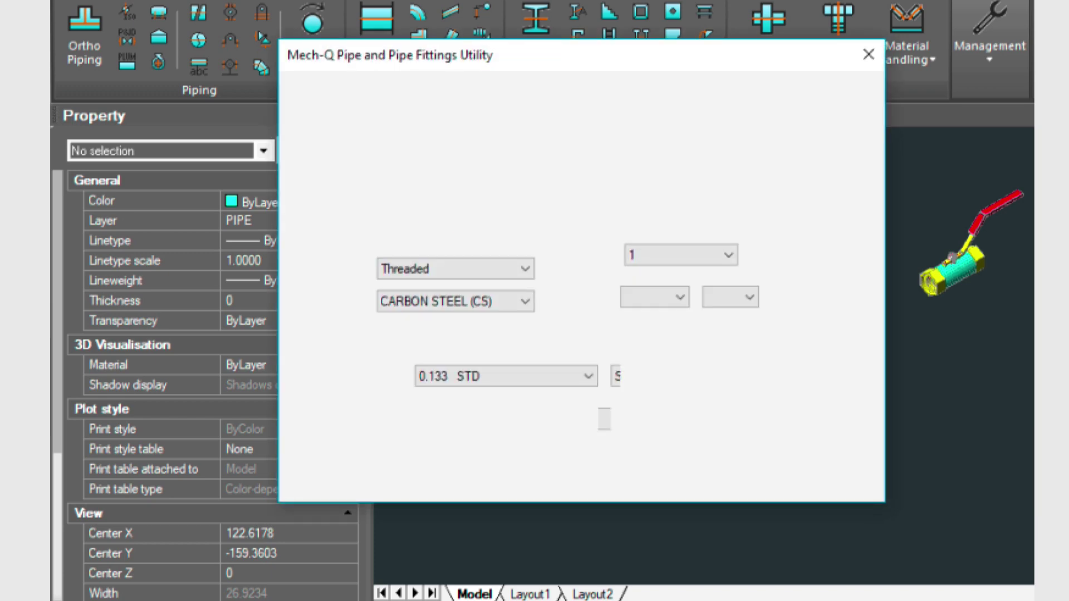
left_click(868, 54)
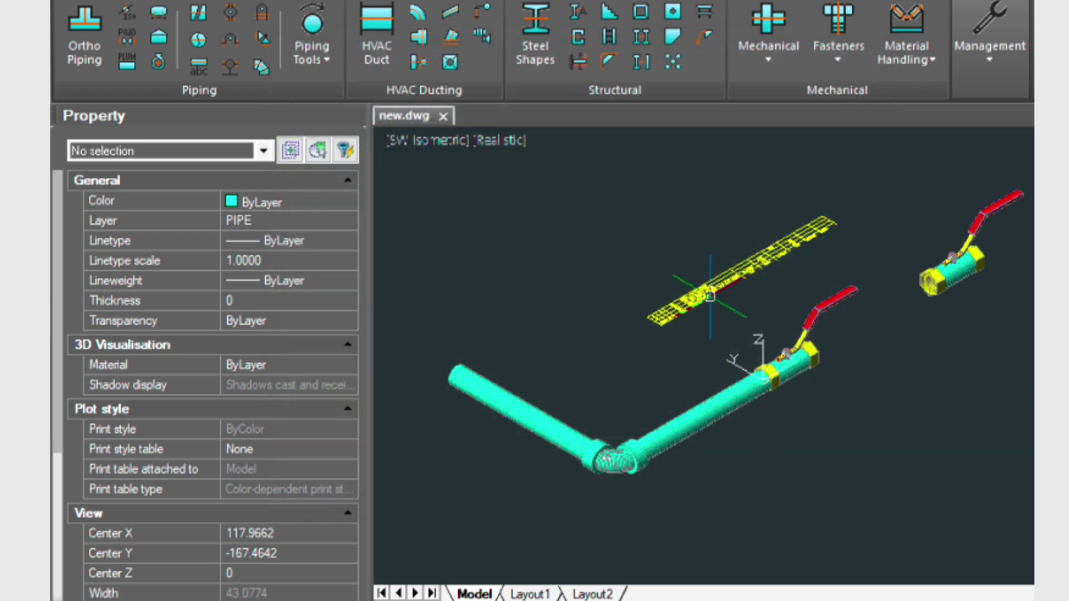
- Inspect the BOM table's rows and columns in model space and its appearance in Layout1
scroll(699, 313, "up", 5)
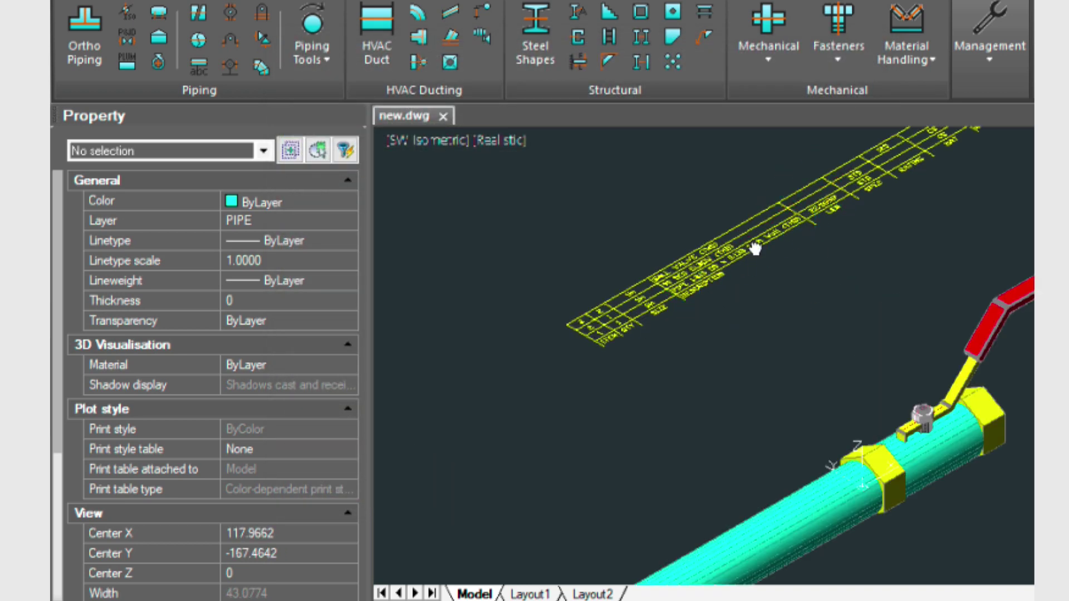
scroll(643, 352, "up", 3)
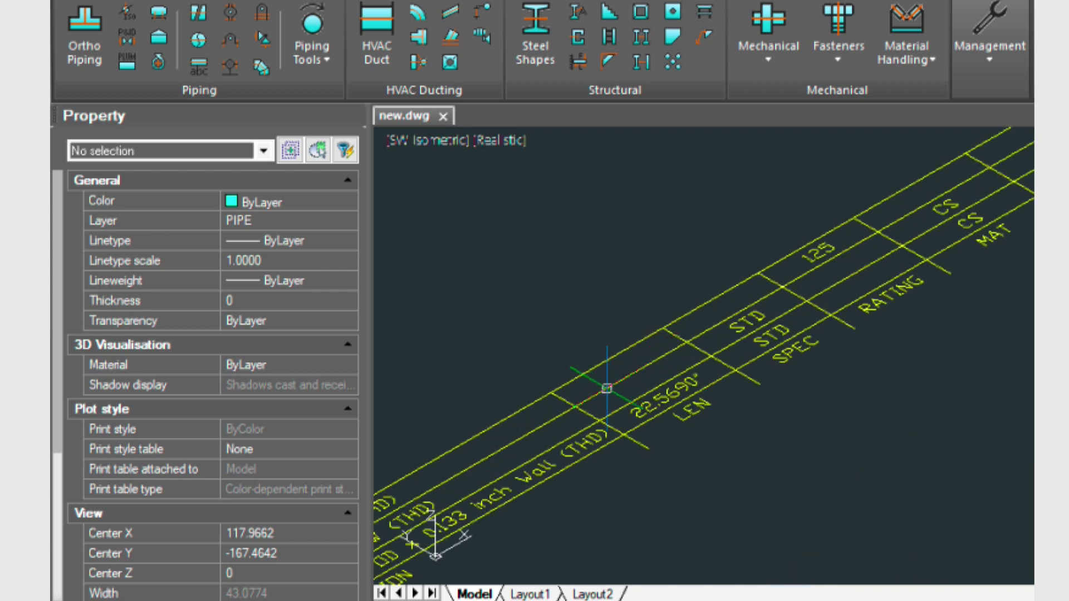
mouse_move(604, 384)
middle_mouse_down()
mouse_move(801, 269)
mouse_move(922, 225)
middle_mouse_up()
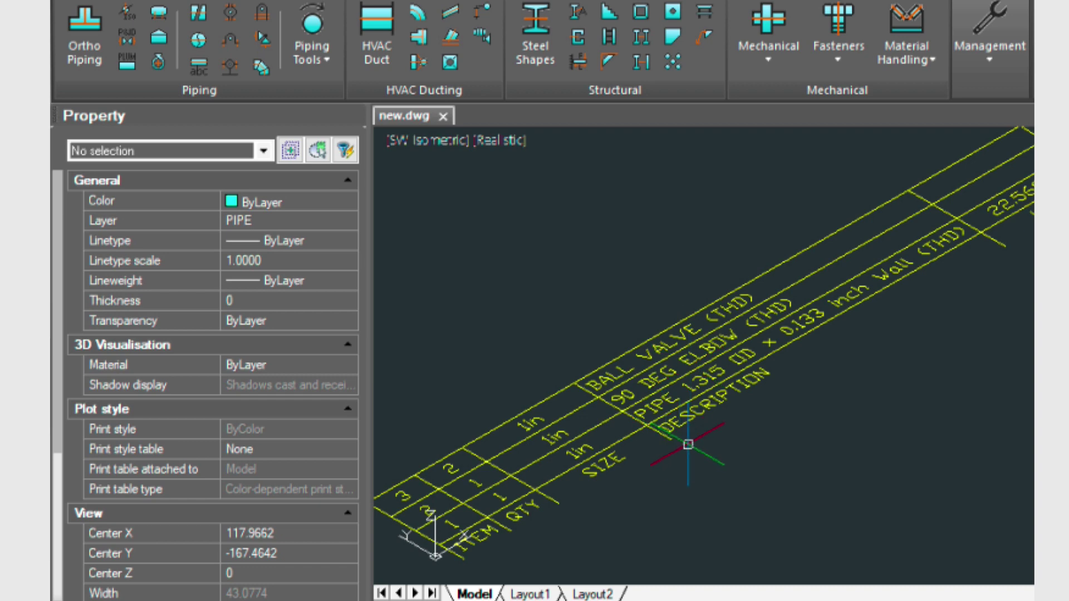
scroll(688, 444, "down", 2)
scroll(688, 444, "down", 5)
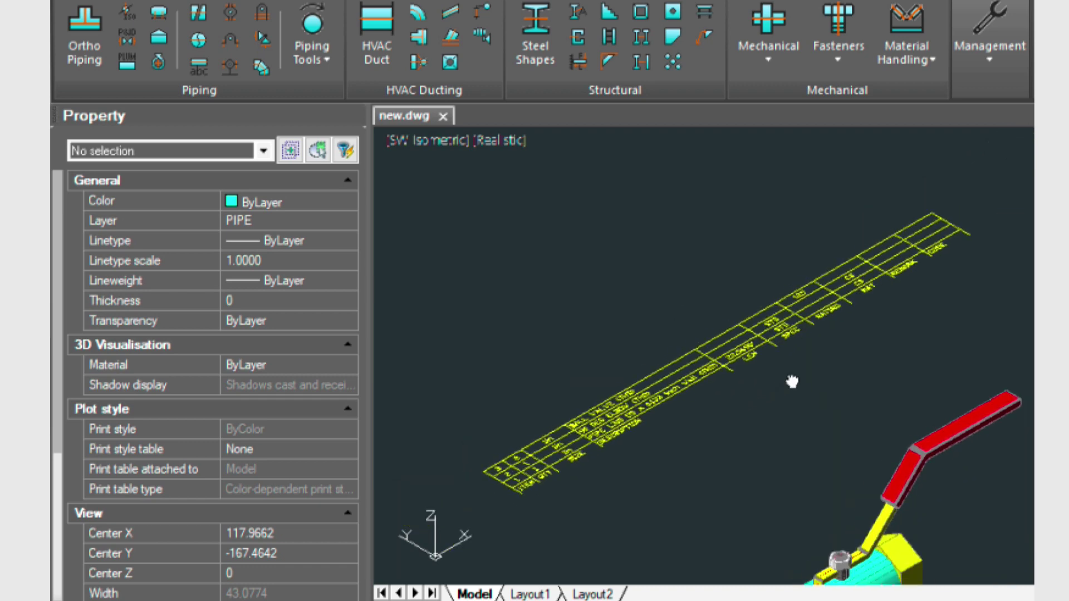
left_click(872, 415)
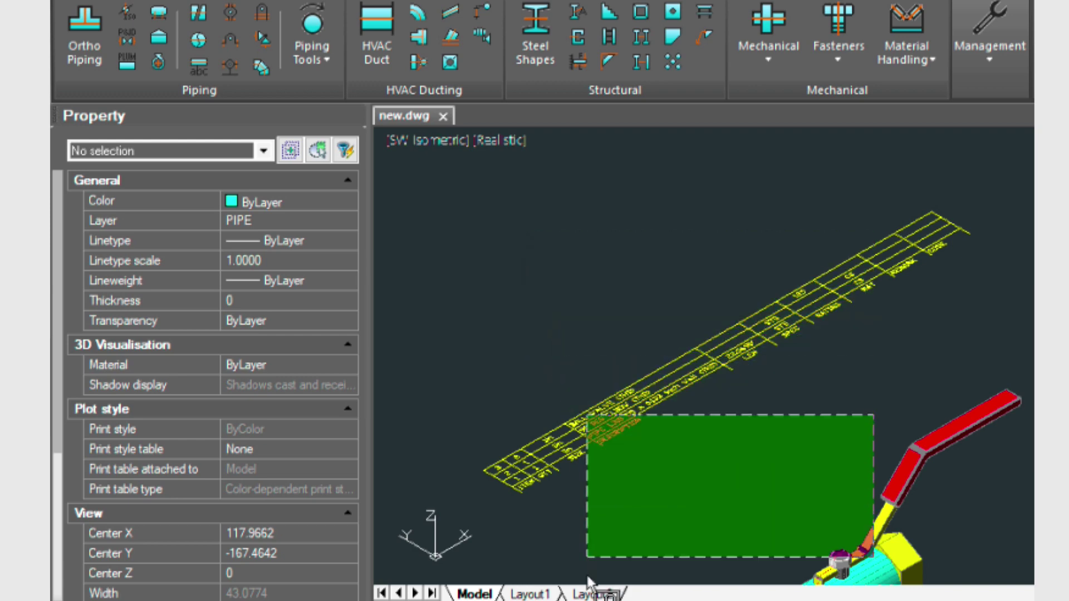
key("Escape")
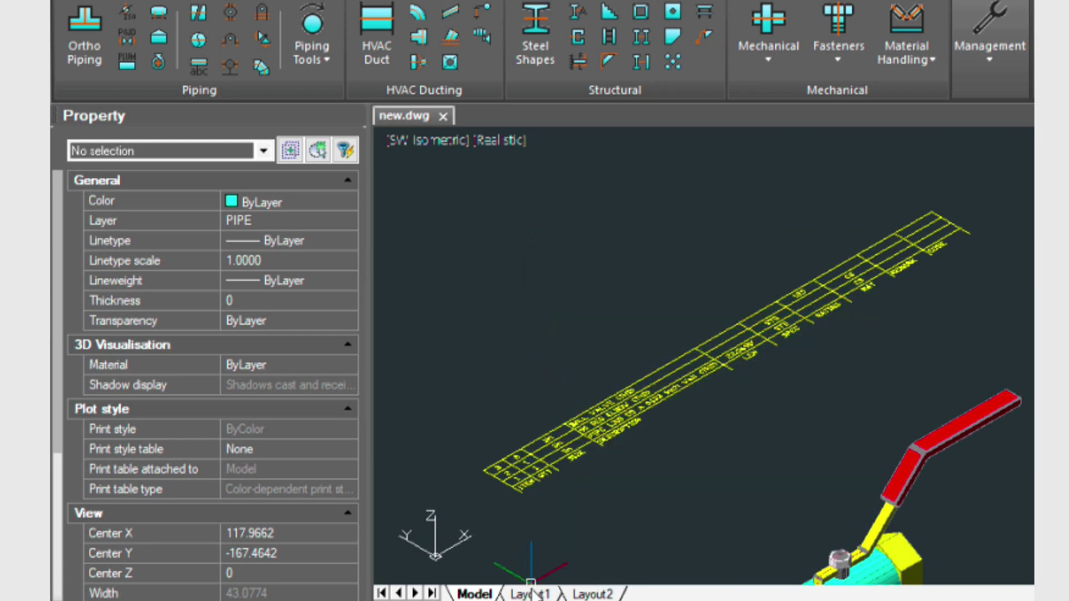
left_click(533, 592)
scroll(569, 235, "up", 3)
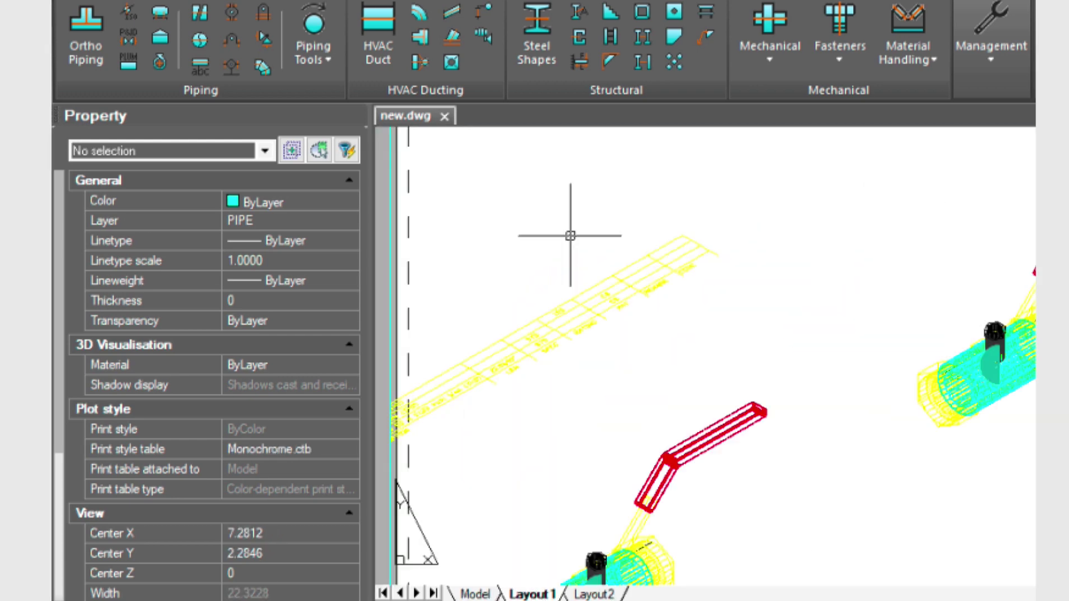
scroll(655, 254, "down", 2)
scroll(655, 253, "down", 2)
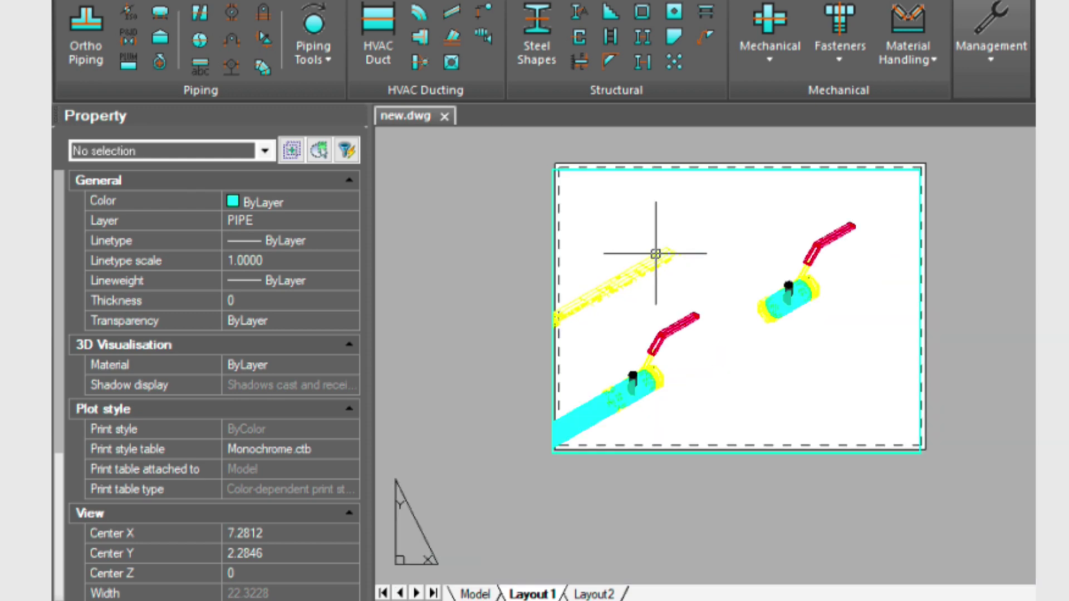
left_click(476, 593)
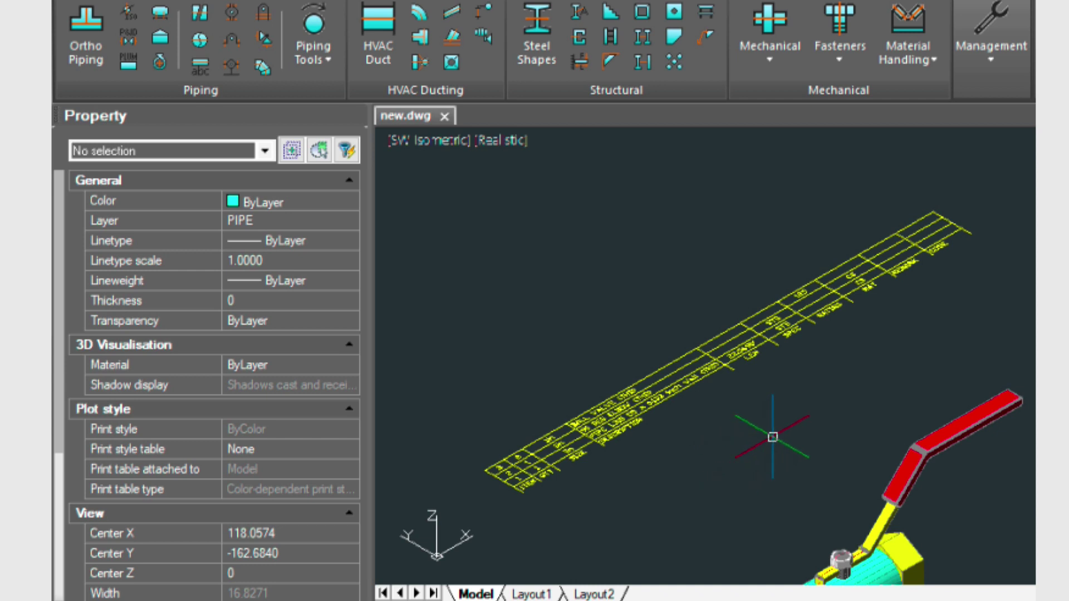
- Cut the entire BOM table from model space
left_click(832, 453)
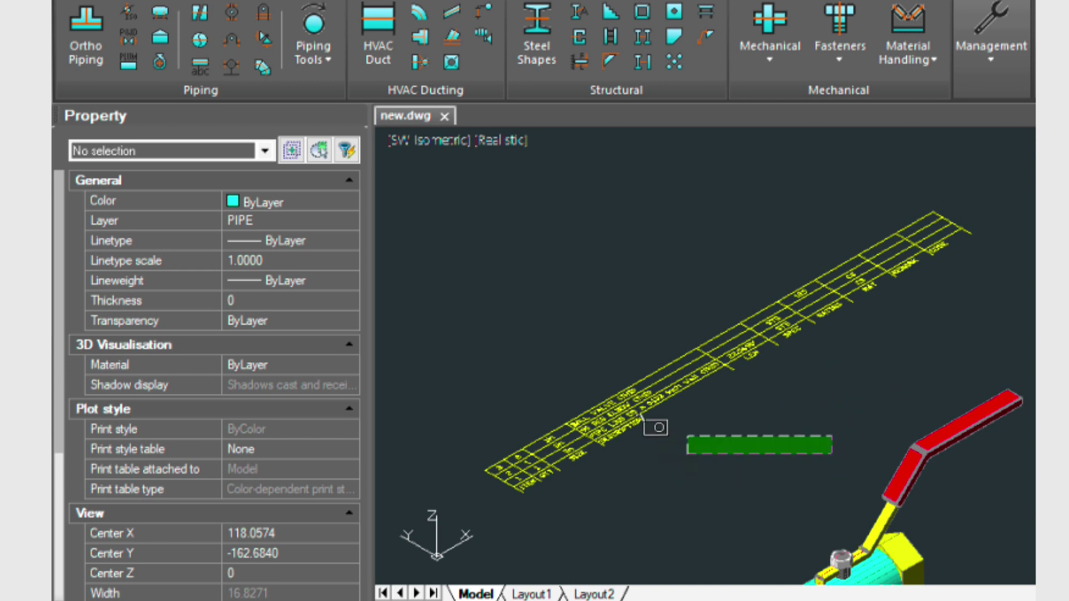
left_click(548, 191)
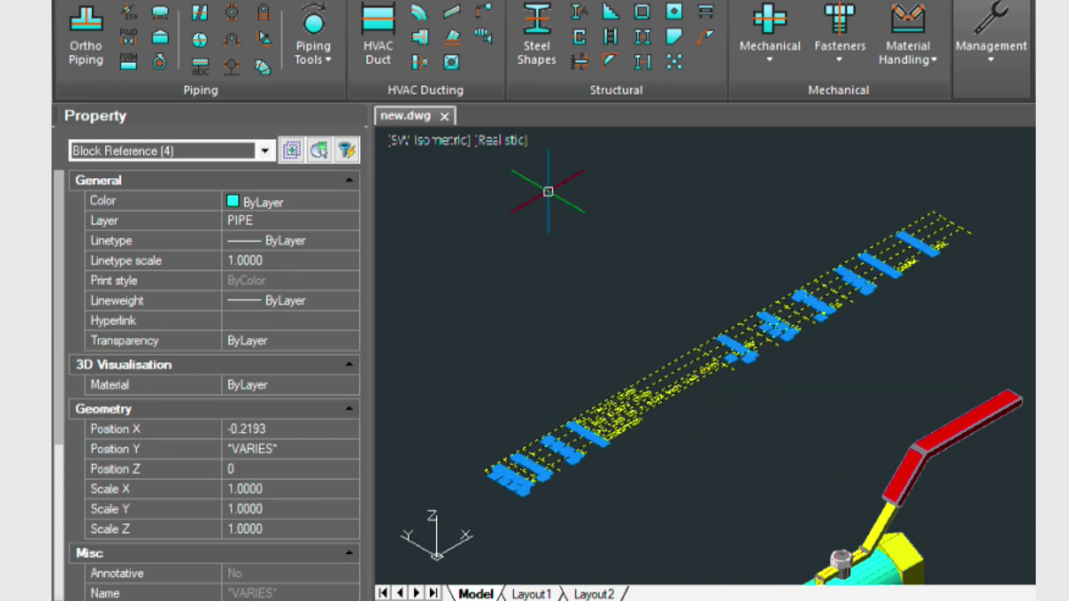
left_click(159, 0)
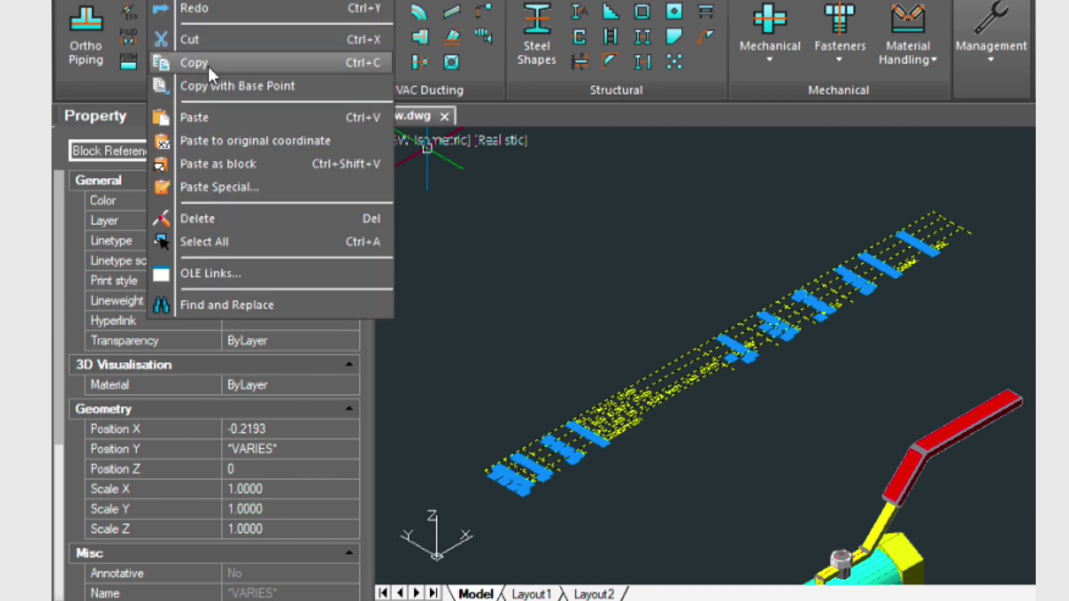
left_click(208, 50)
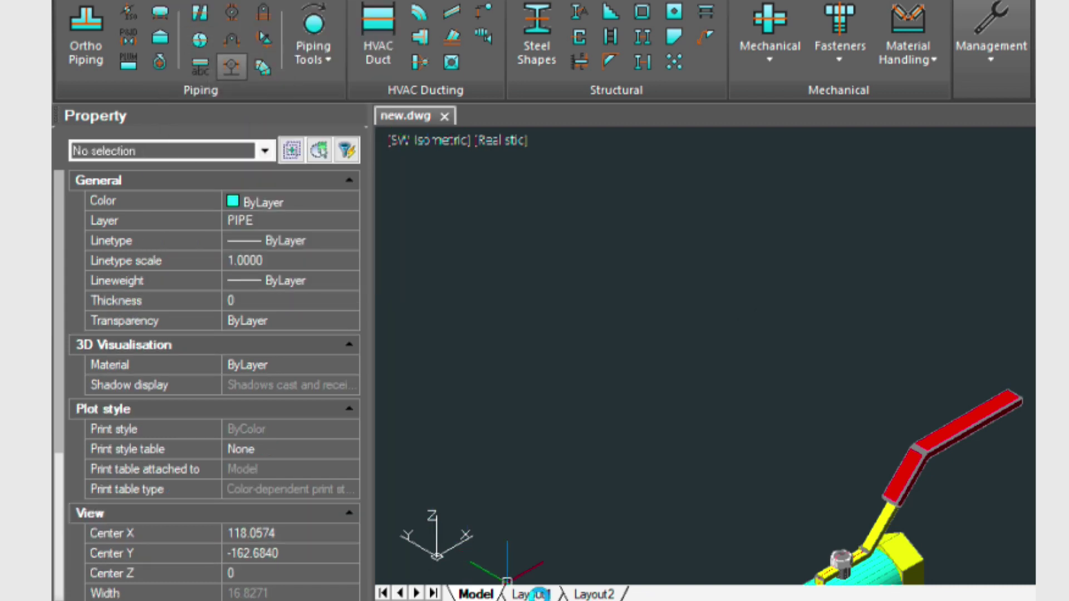
- Paste the BOM table into the paper space of Layout1, just above the sheet
left_click(532, 595)
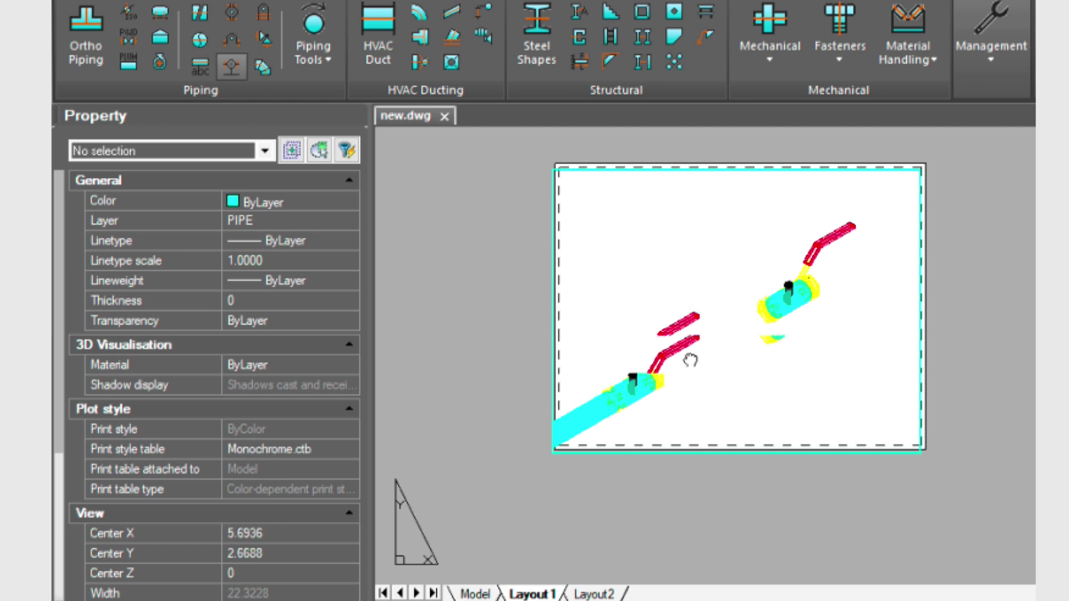
middle_click_drag(690, 361, 700, 437)
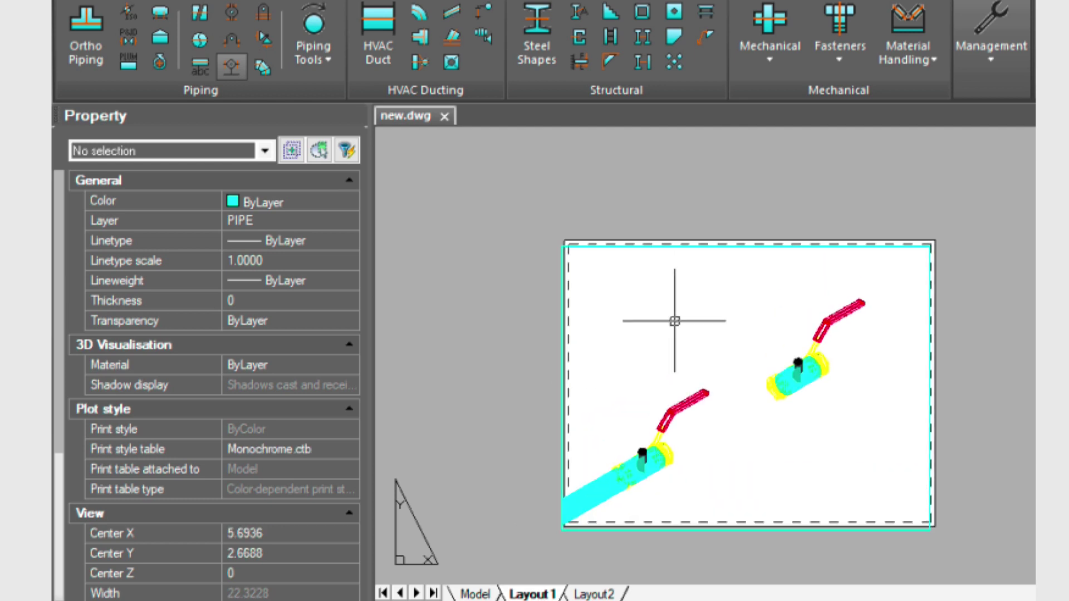
type("PS")
key("Return")
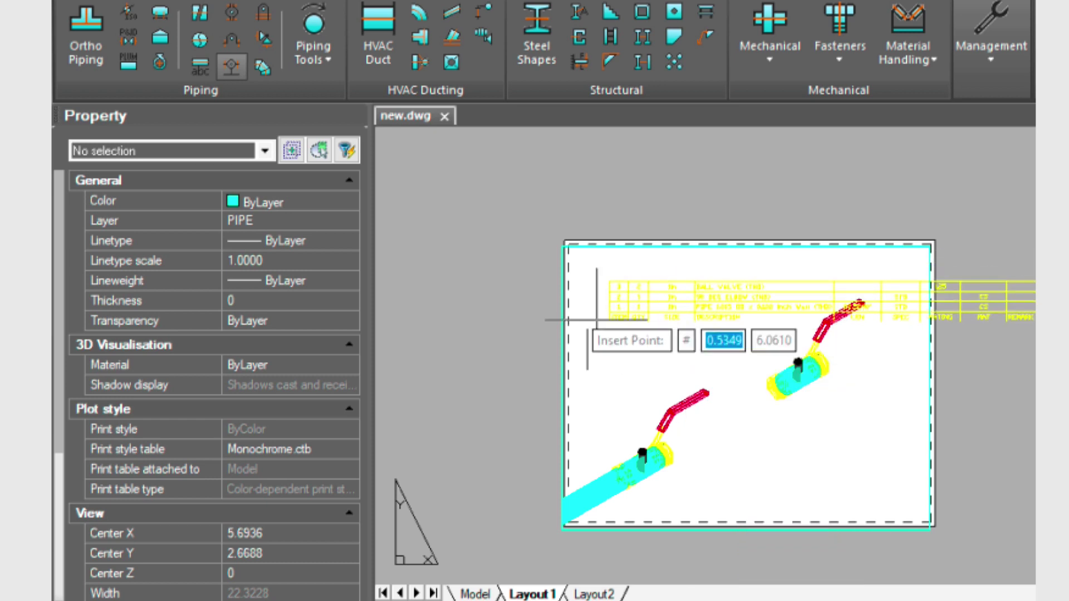
left_click(519, 211)
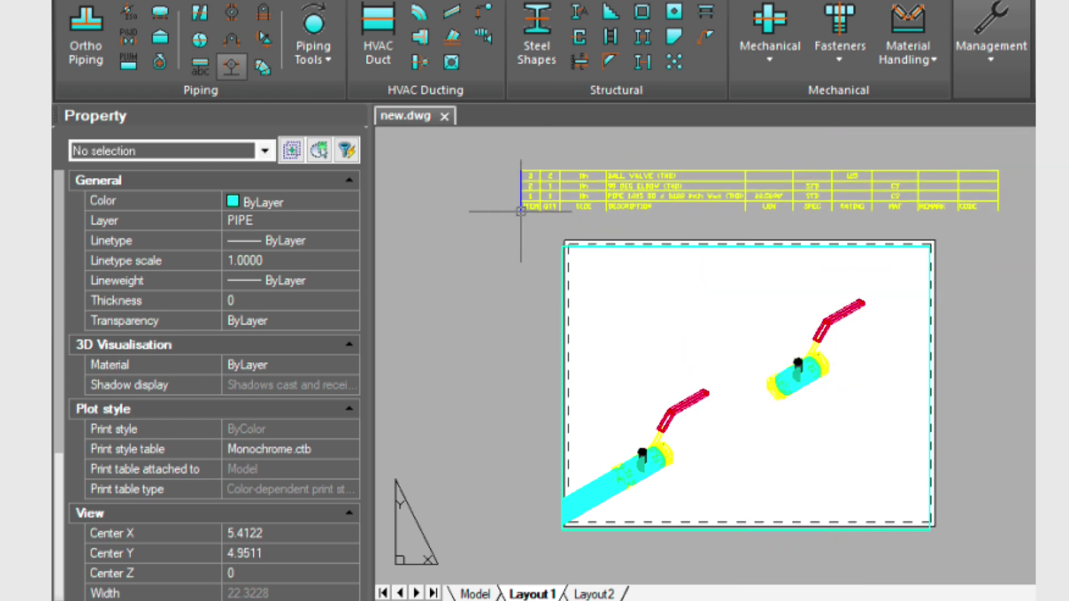
- Scale the whole BOM table down by a factor of about 0.72 from its upper-left corner so it fits the sheet's width
left_click_drag(495, 161, 1035, 221)
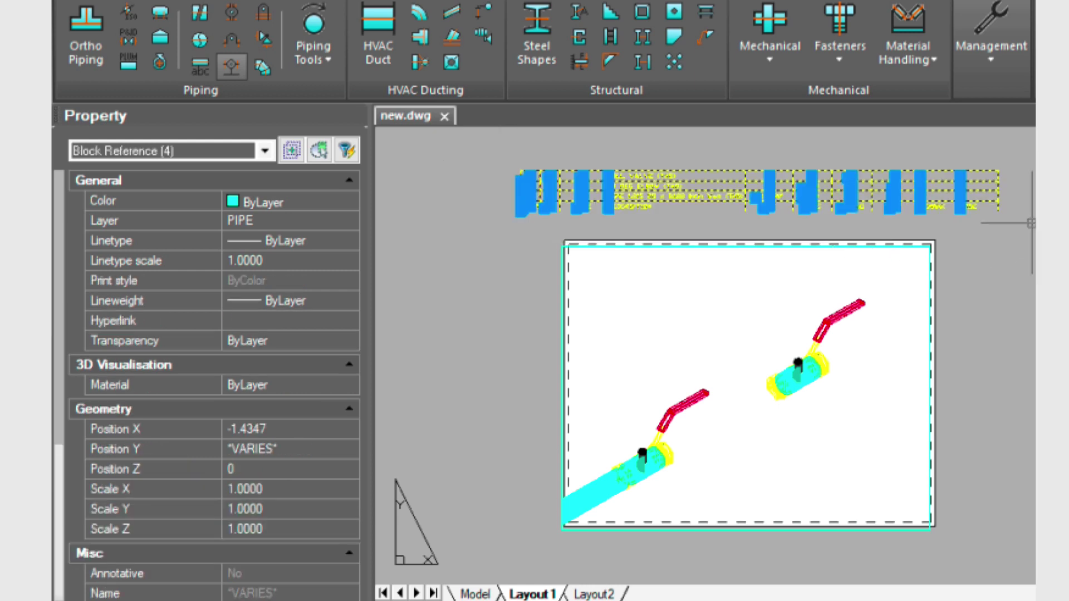
type("SCALE")
key("Return")
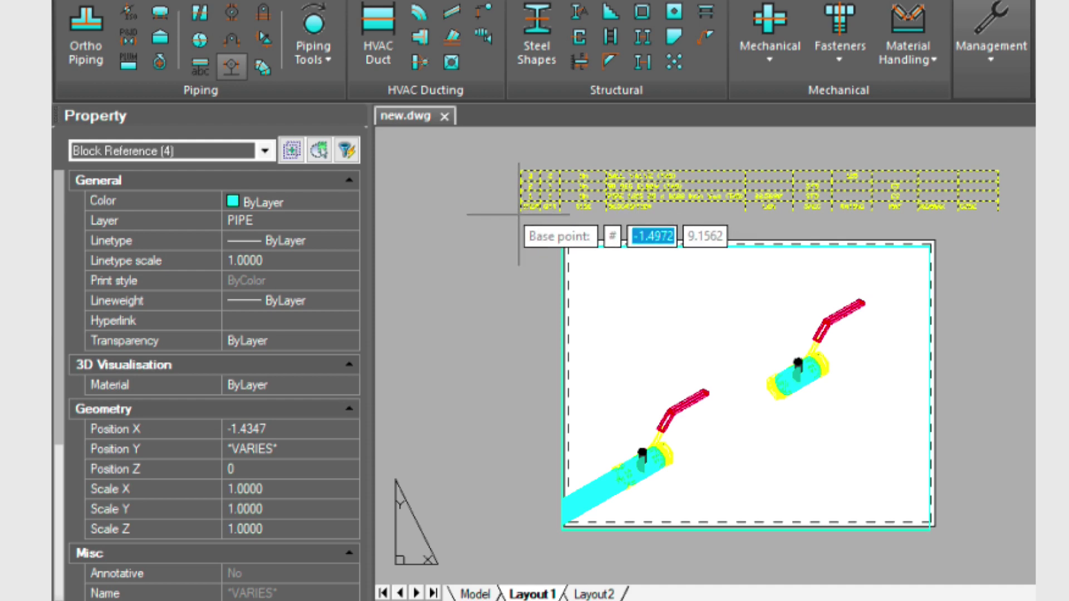
left_click(518, 166)
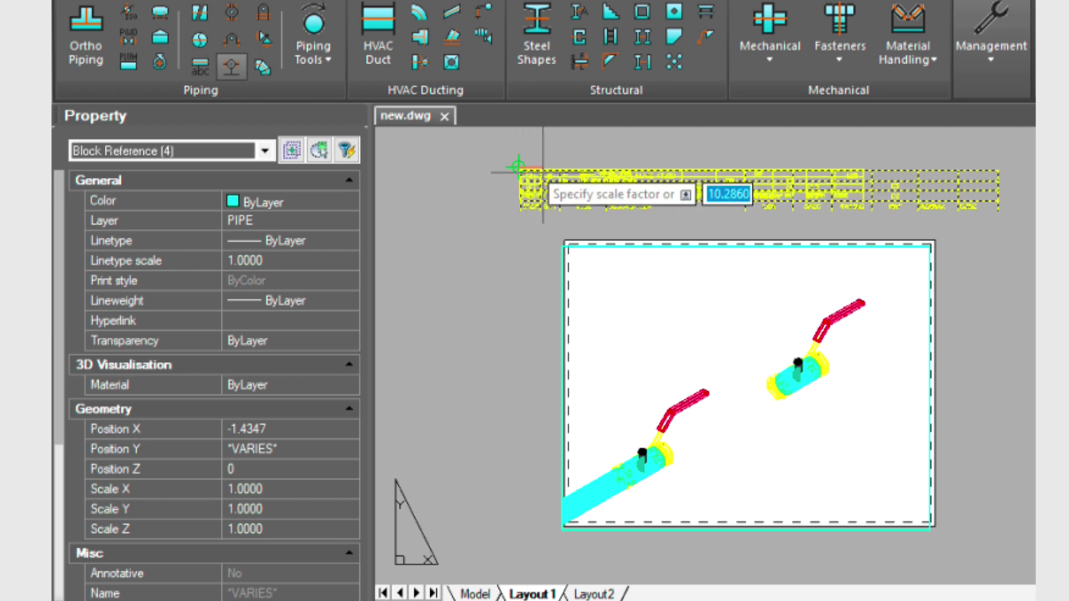
left_click(543, 173)
- Move the scaled BOM table by its upper-left corner to just inside the upper-left corner of the Layout1 sheet
left_click_drag(476, 145, 858, 201)
type("M")
key("Return")
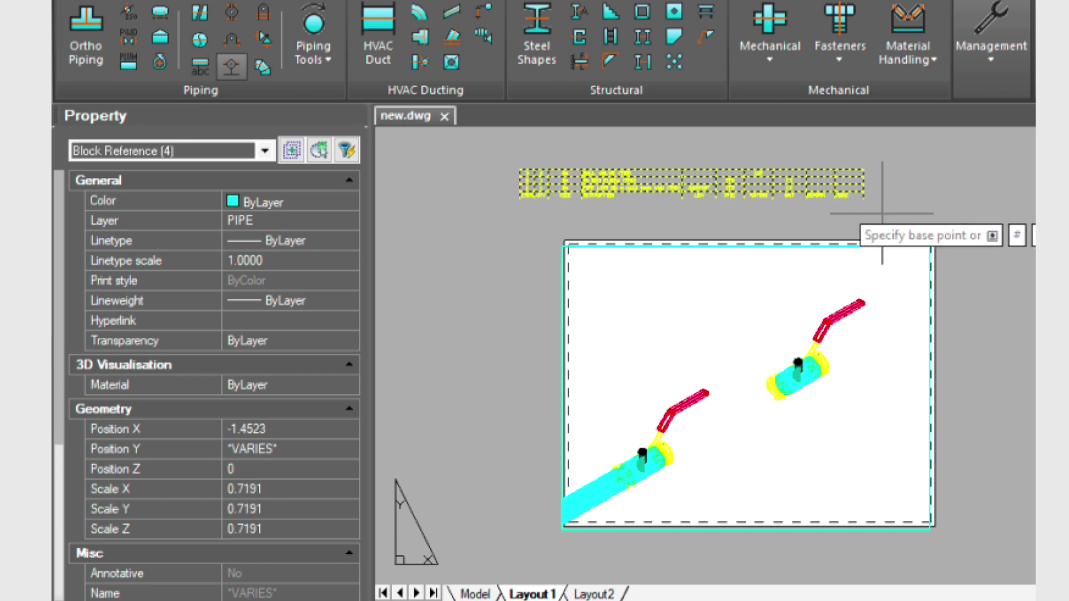
left_click(517, 165)
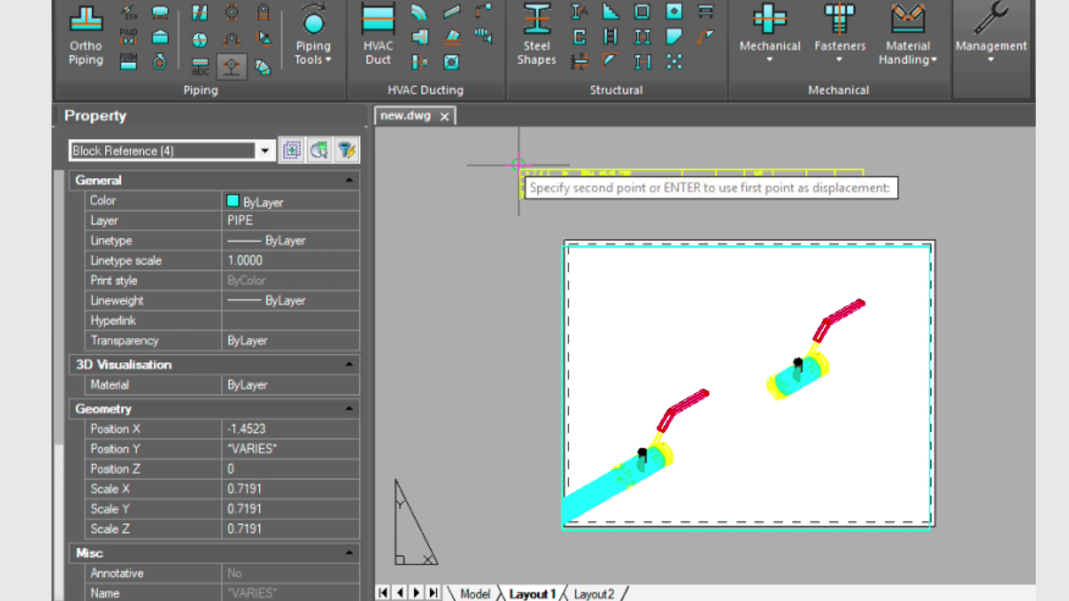
left_click(570, 251)
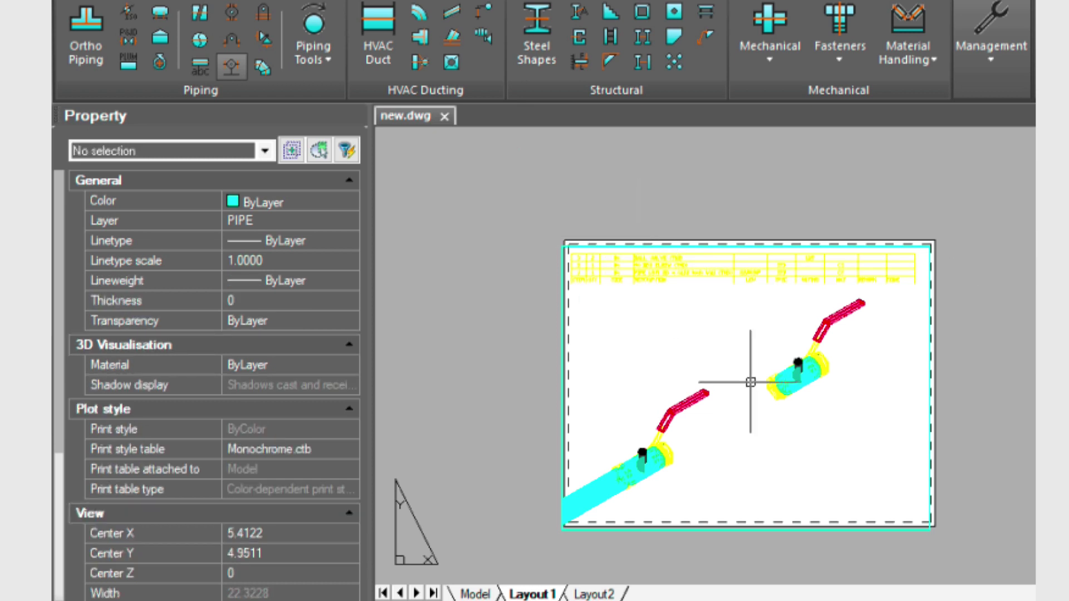
- Activate model space inside the Layout1 viewport, shade the pipe and valves with the SHADE command, and return to paper space
type("MS")
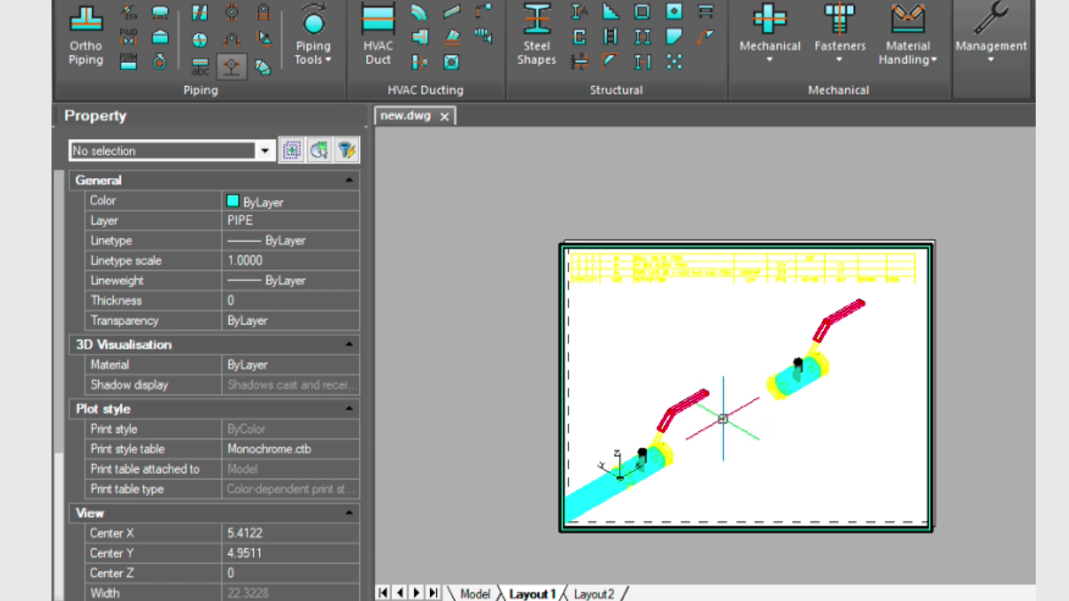
mouse_move(723, 421)
middle_mouse_down("shift")
mouse_move(787, 244)
mouse_move(766, 399)
mouse_move(716, 442)
mouse_move(706, 430)
middle_mouse_up("shift")
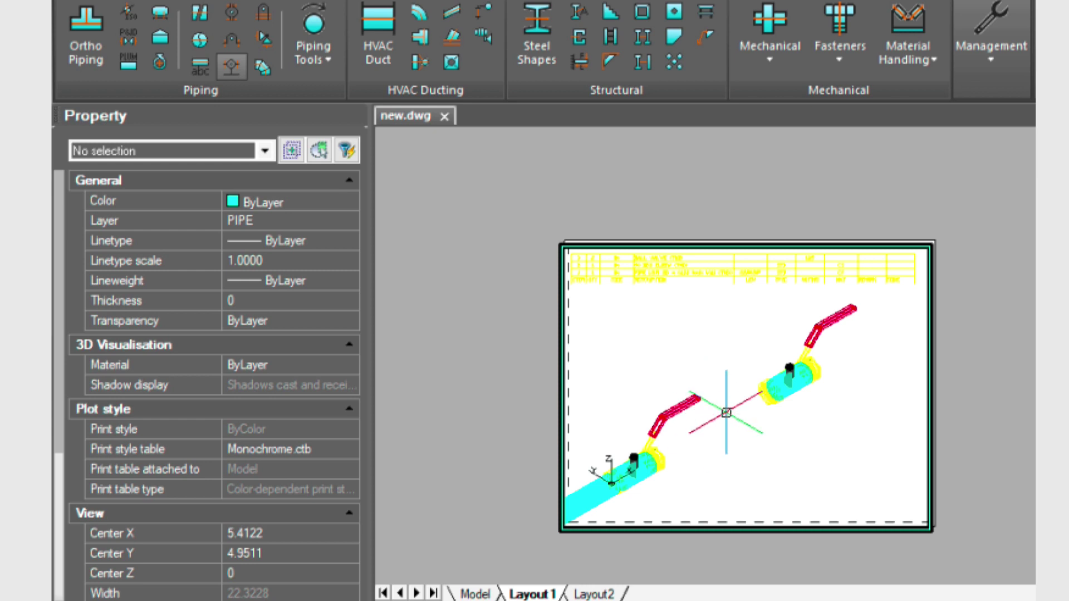
type("SHADE")
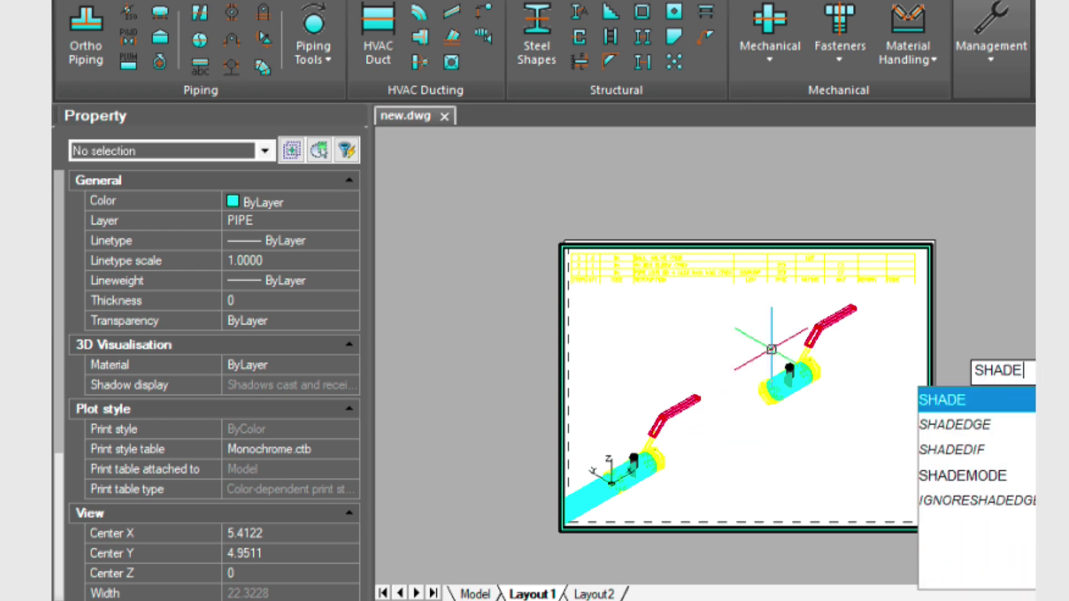
key("Return")
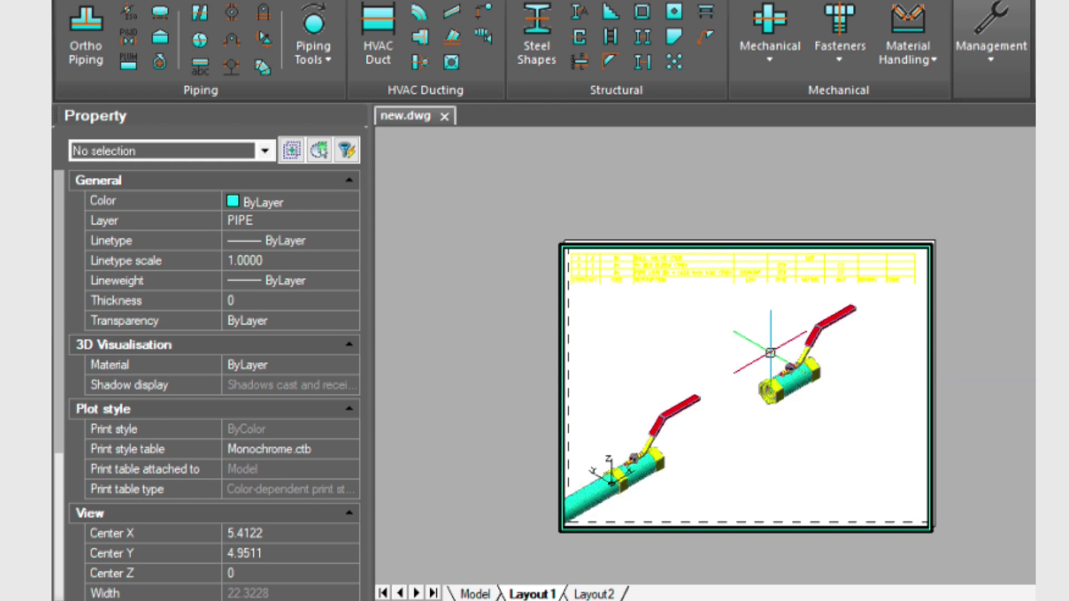
type("PS")
key("Return")
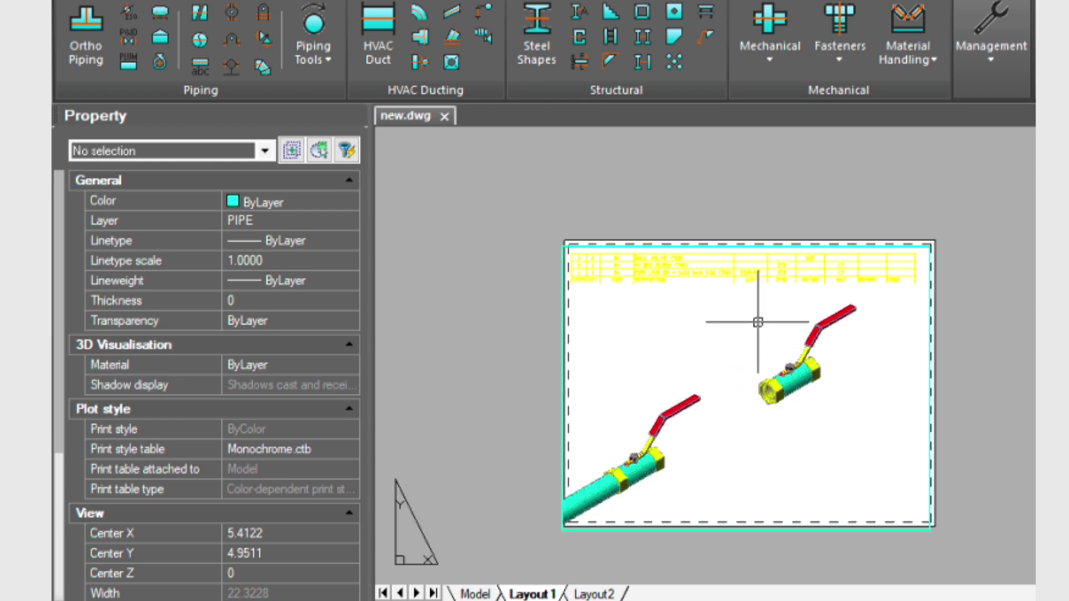
- Preview the Layout1 print with the existing progeCAD PDF Printer 2019, Letter, landscape and 1:1 settings
type("PL")
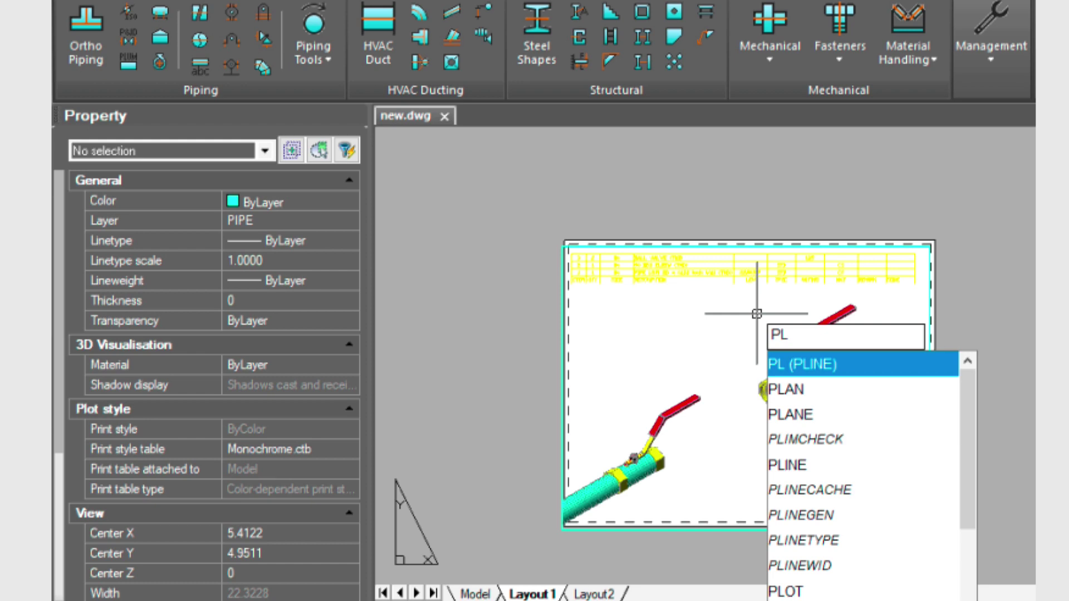
type("OT")
key("Return")
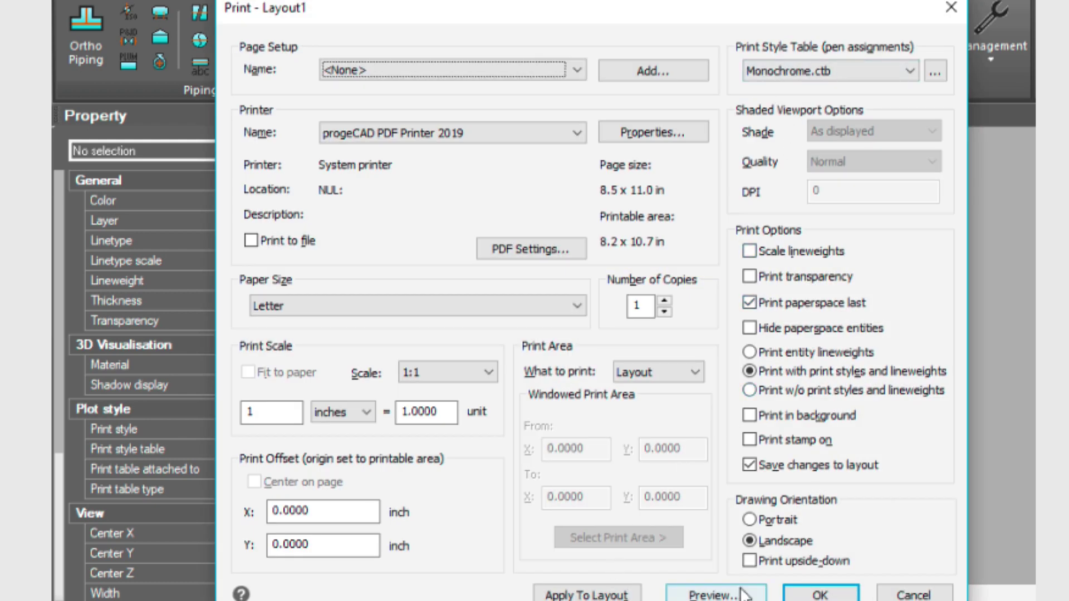
left_click(715, 595)
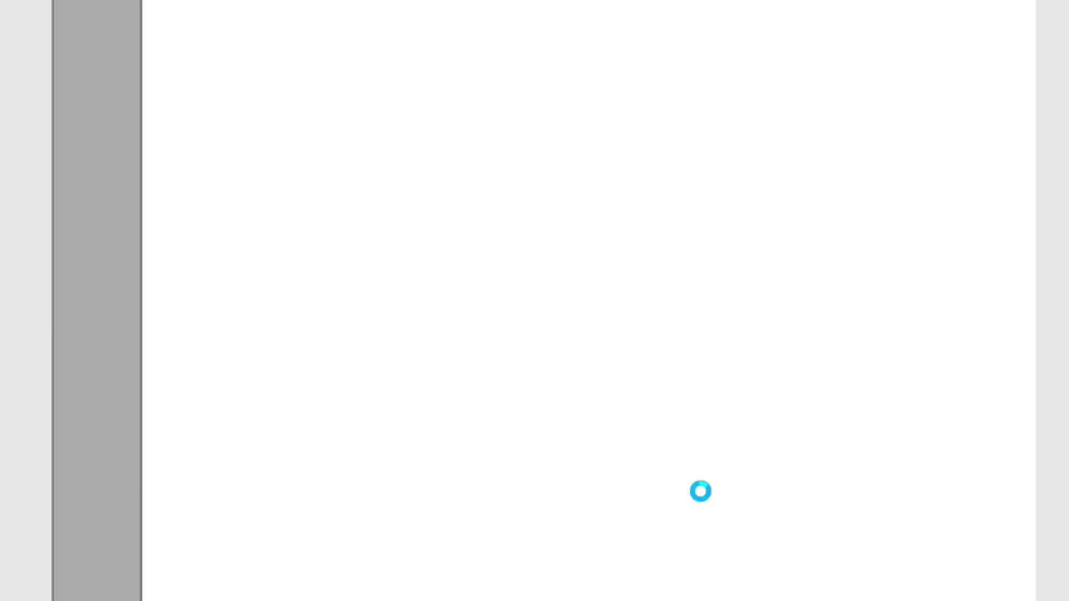